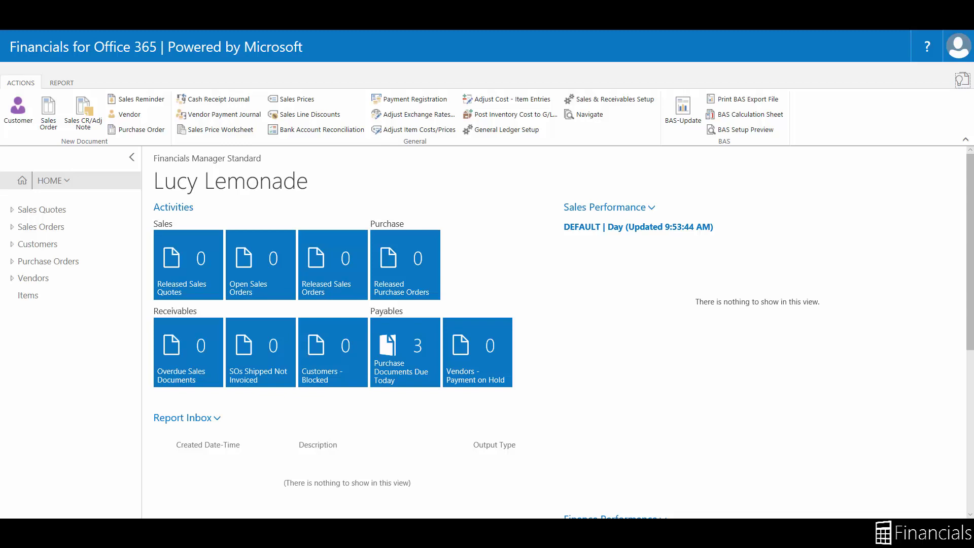
- In Company Information, record bank WWB, branch 123456, the account number and lodgement reference length 12
left_click(960, 79)
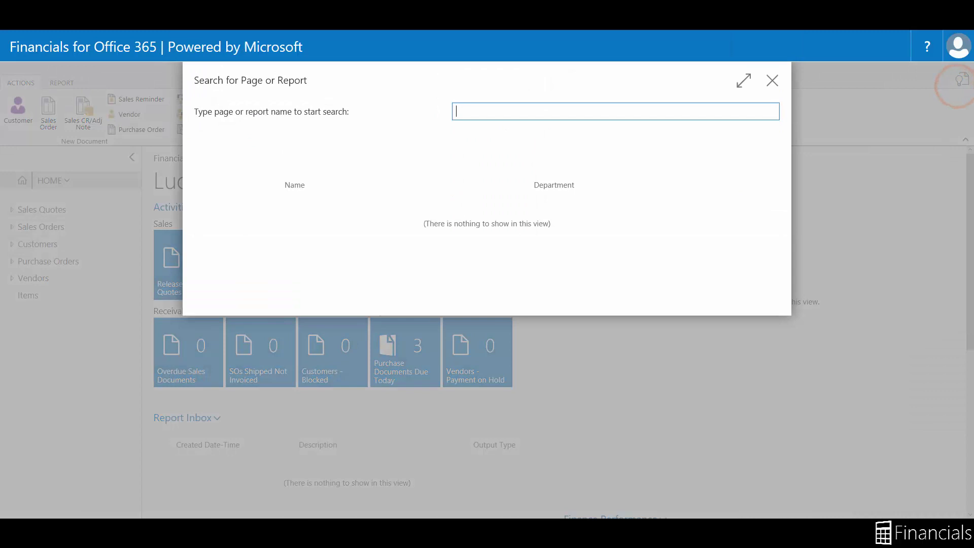
type("Company Info")
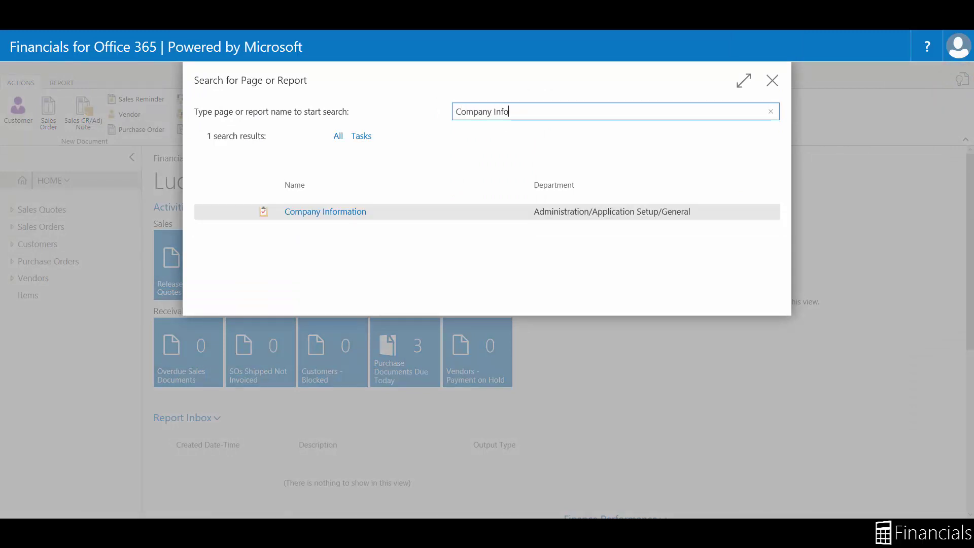
left_click(325, 212)
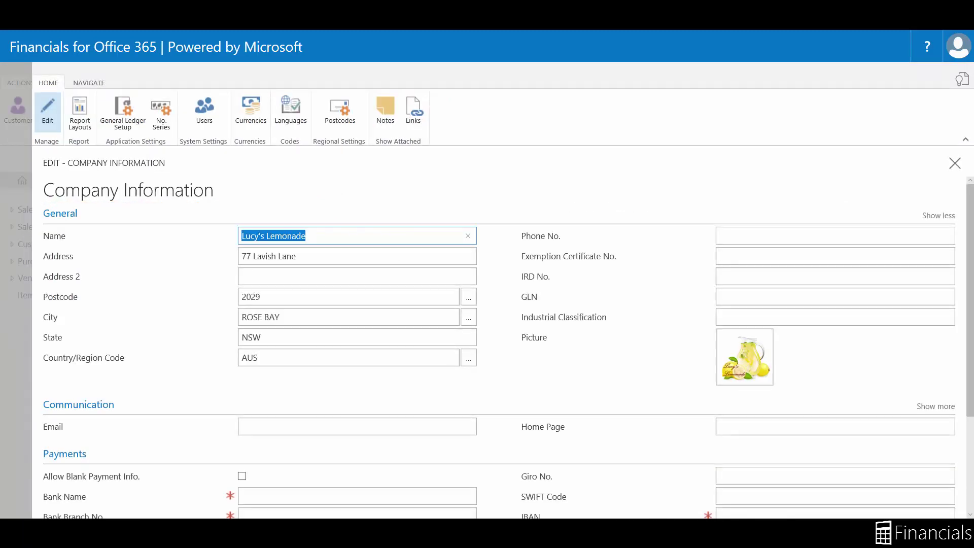
left_click(50, 215)
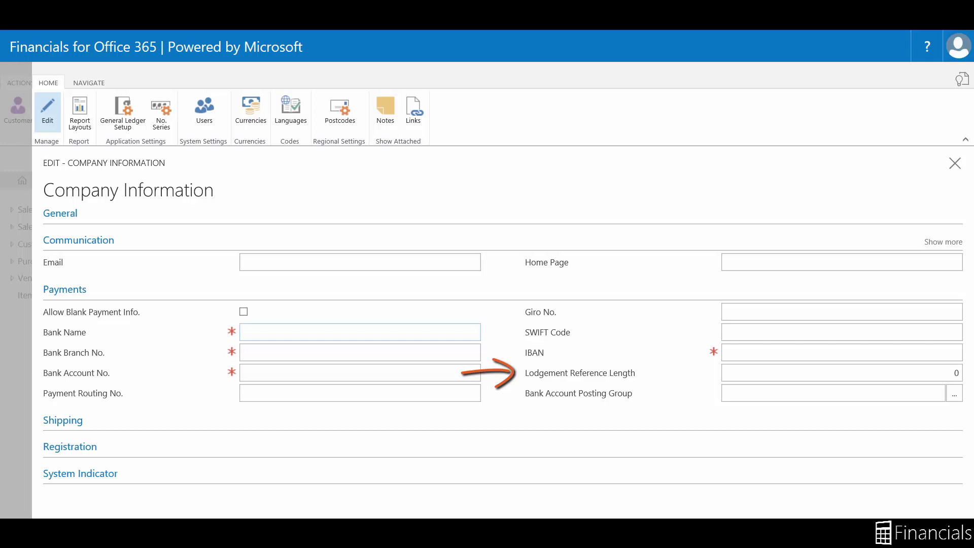
left_click(951, 372)
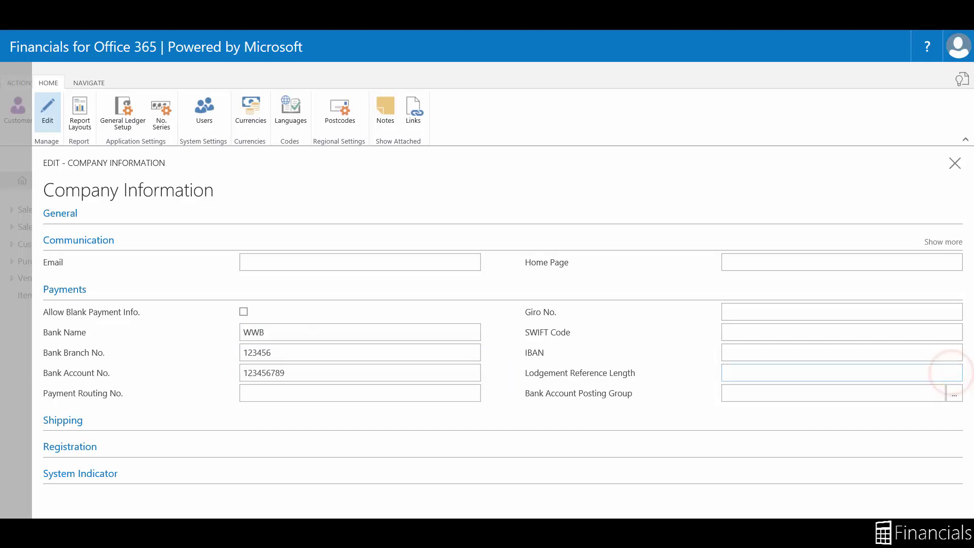
type("12")
key("Tab")
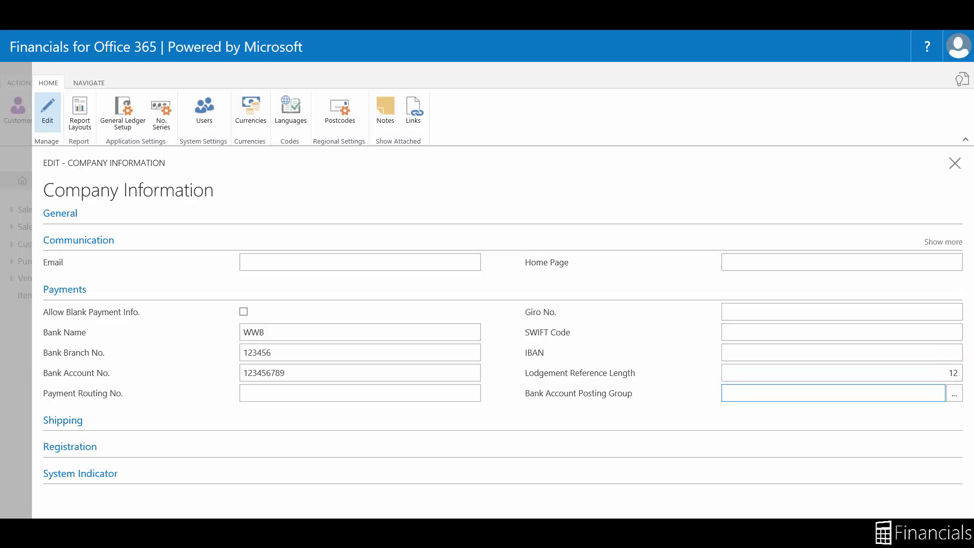
left_click(22, 336)
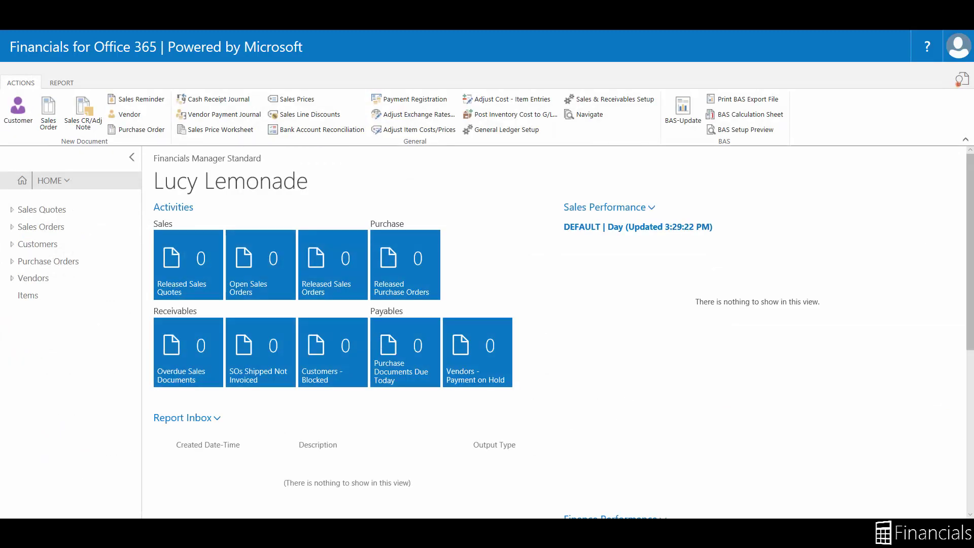
- Start a new bank account card from the Bank Accounts list with code WWB
left_click(962, 80)
type("BANK ")
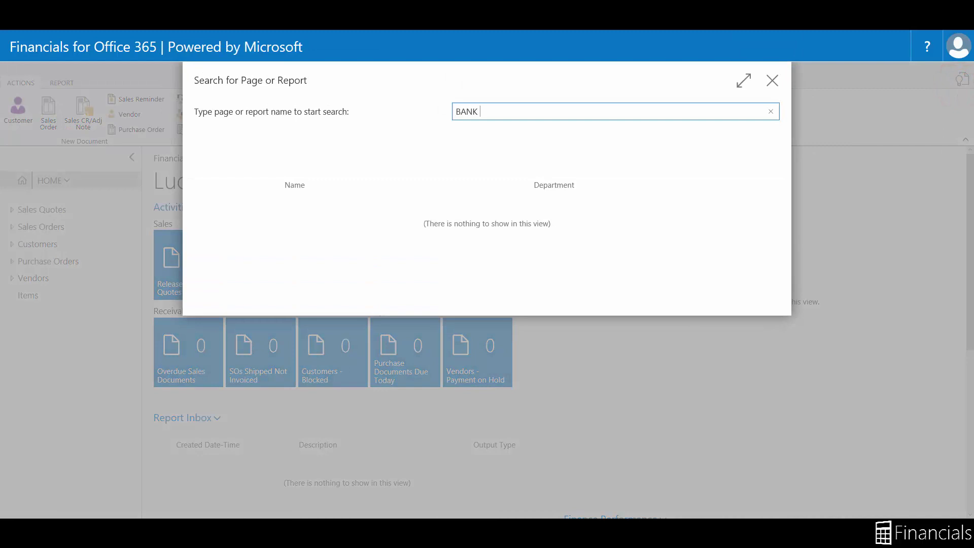
type("ACCOUNT")
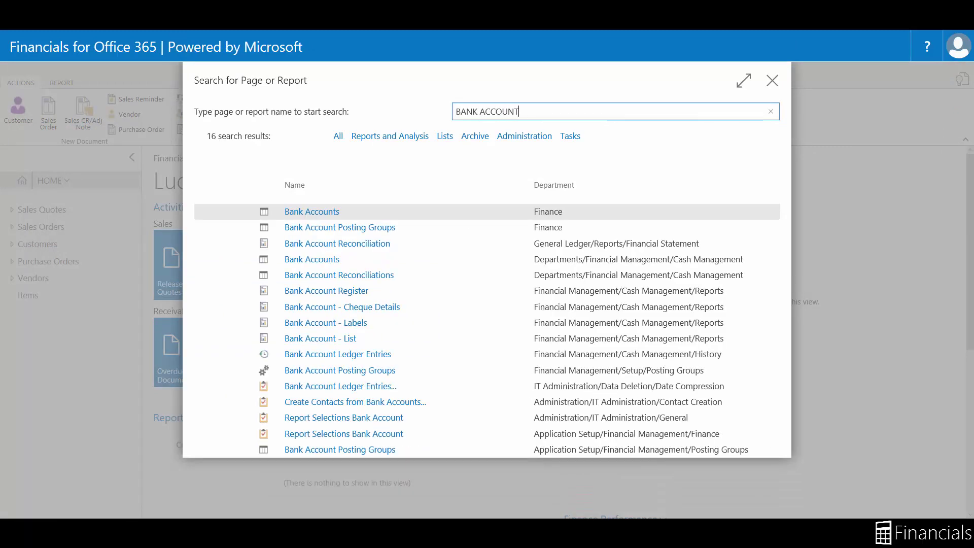
left_click(332, 211)
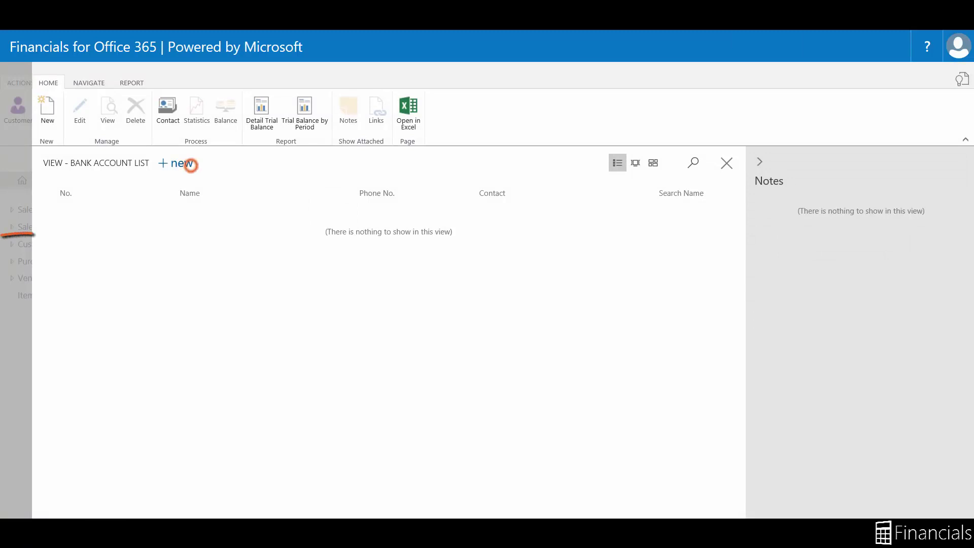
left_click(176, 163)
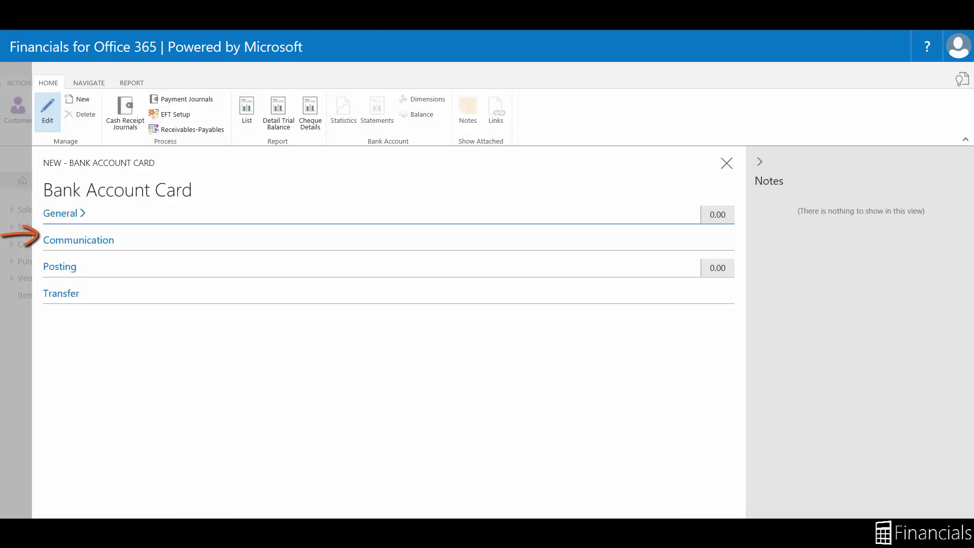
left_click(58, 214)
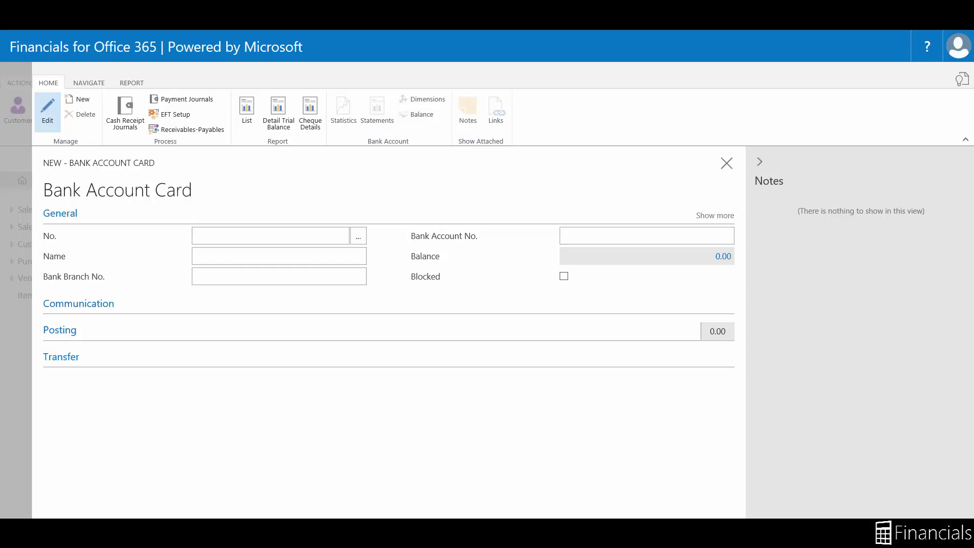
left_click(217, 231)
type("WWB")
key("Tab")
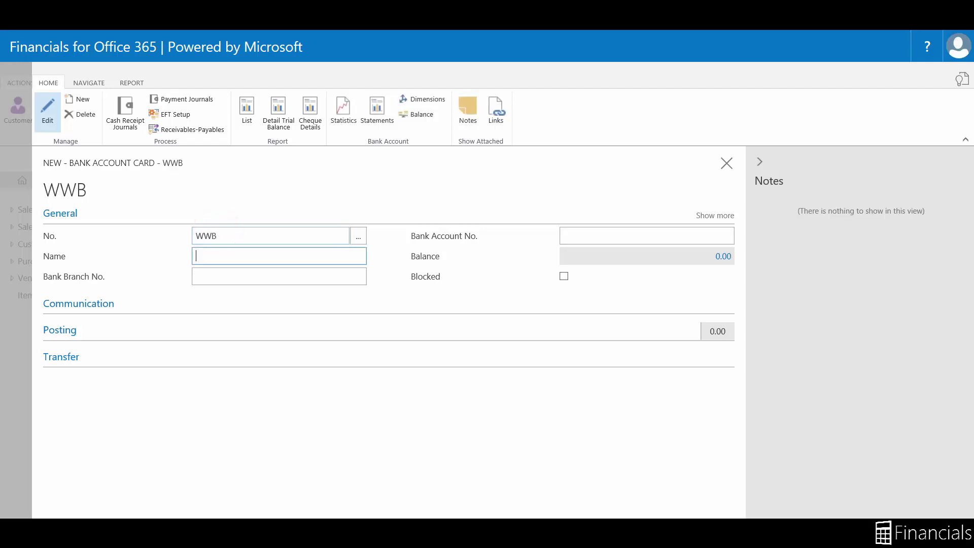
- Enter WORLDWIDEBANK, branch number 123456 and the bank account number on the card
type("WORLDWIDEBANK")
key("Tab")
type("123456")
key("Tab")
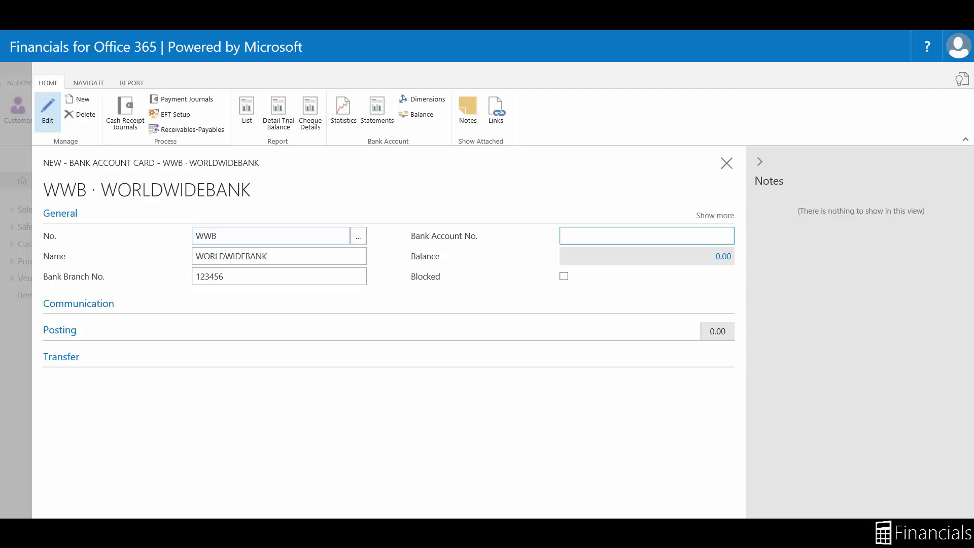
type("123456789")
key("Tab")
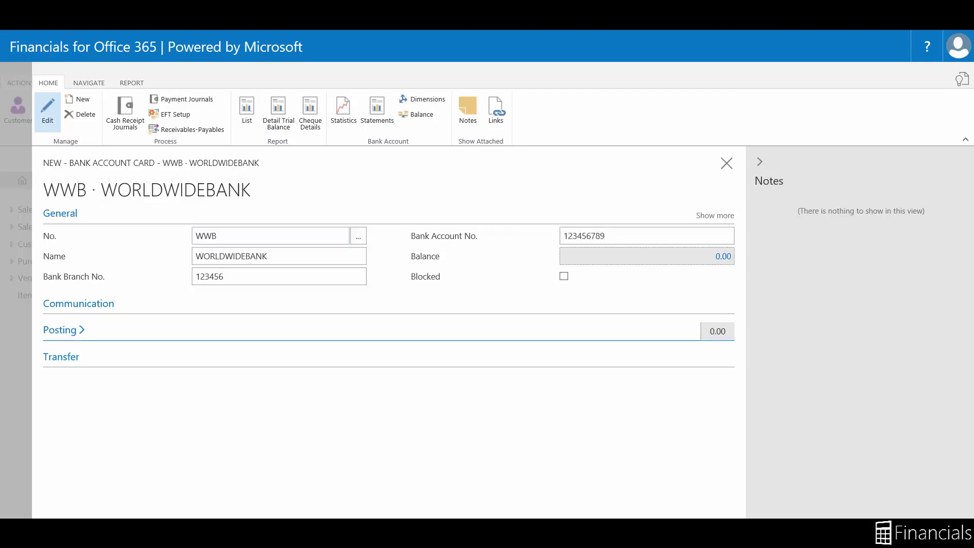
- Set the bank account posting group to BANK
left_click(61, 330)
left_click(731, 395)
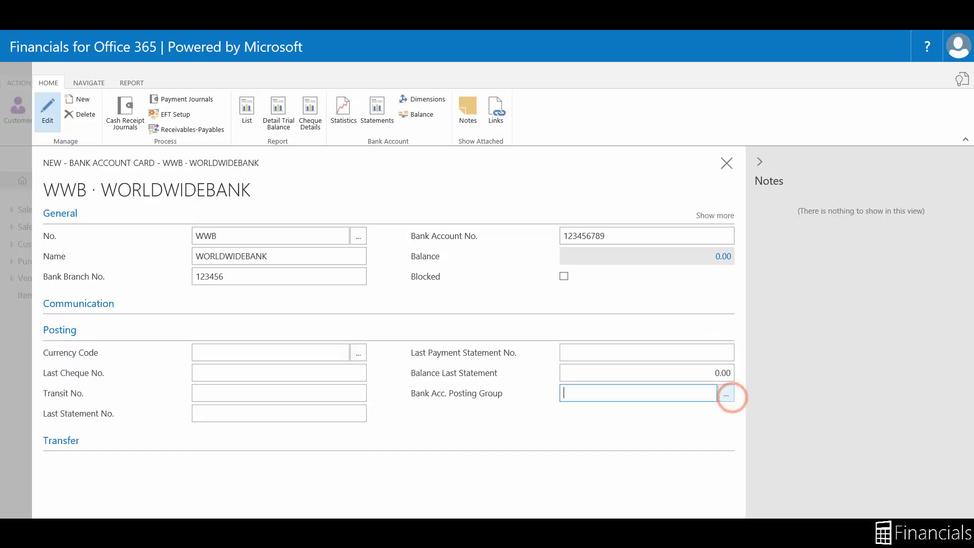
left_click(583, 305)
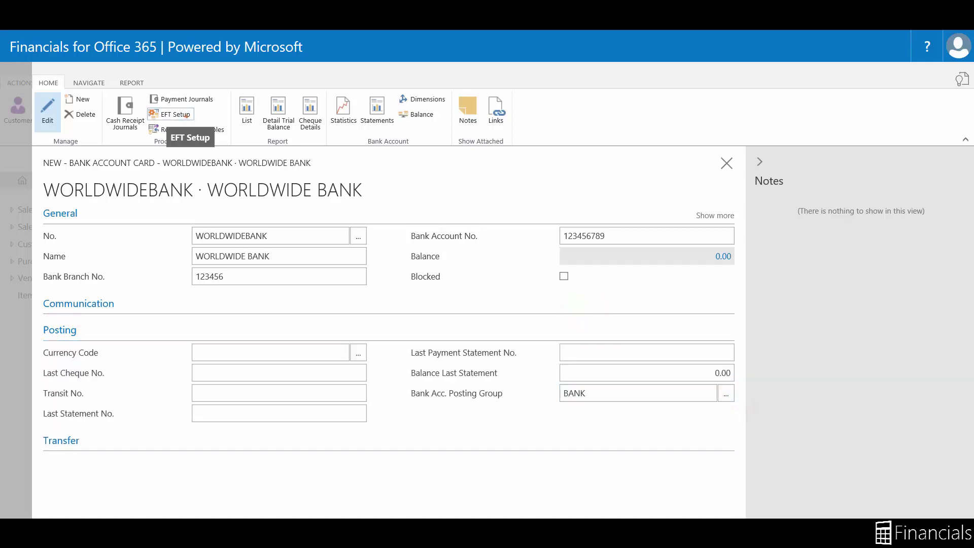
- Create the bank's EFT setup with payment reference LUCY'S LEMONADE, EFT number series and remittance report 16034407
left_click(186, 115)
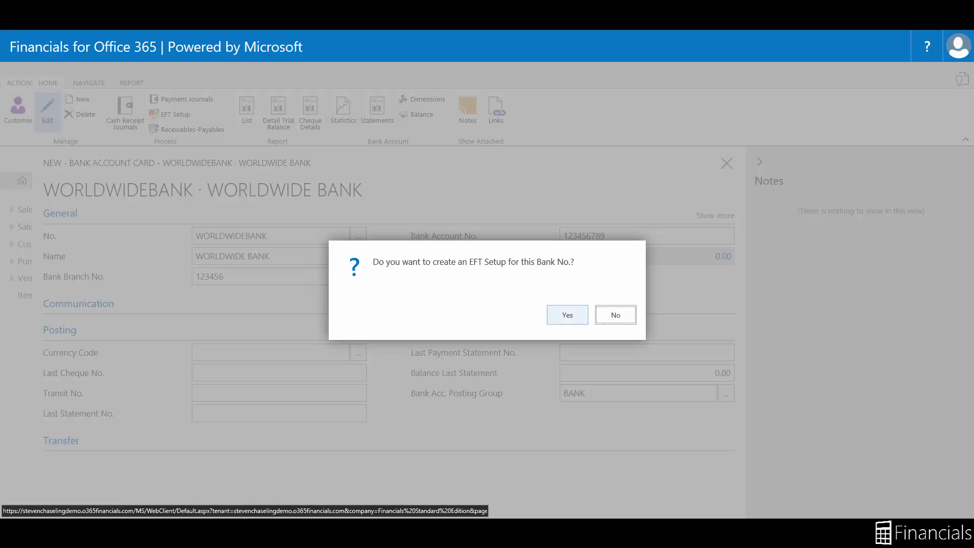
left_click(566, 315)
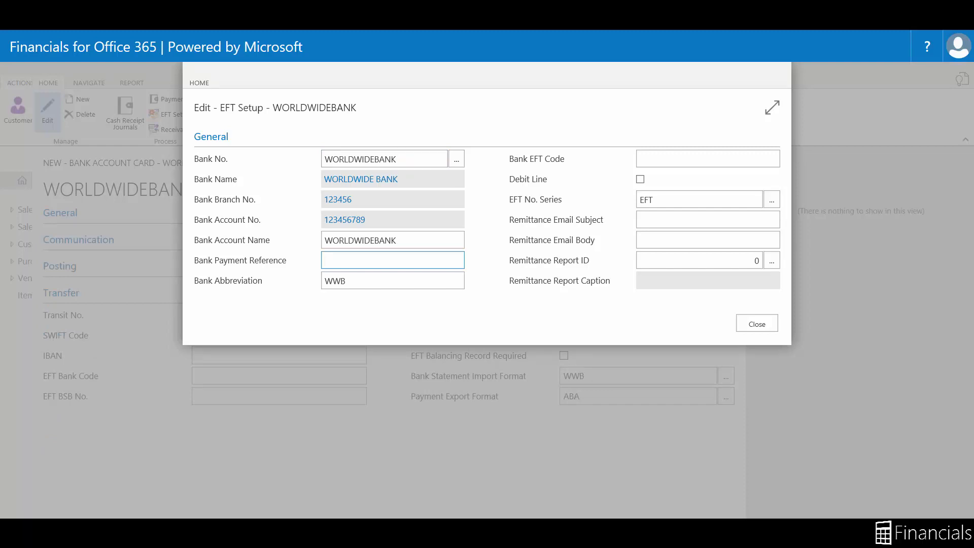
type("LUCY'S LEMONADE")
key("Tab")
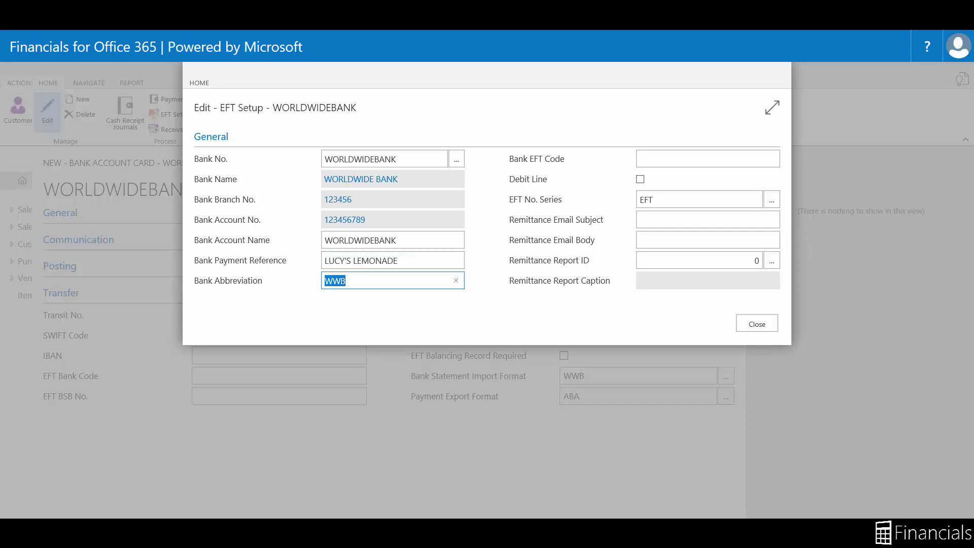
key("Tab")
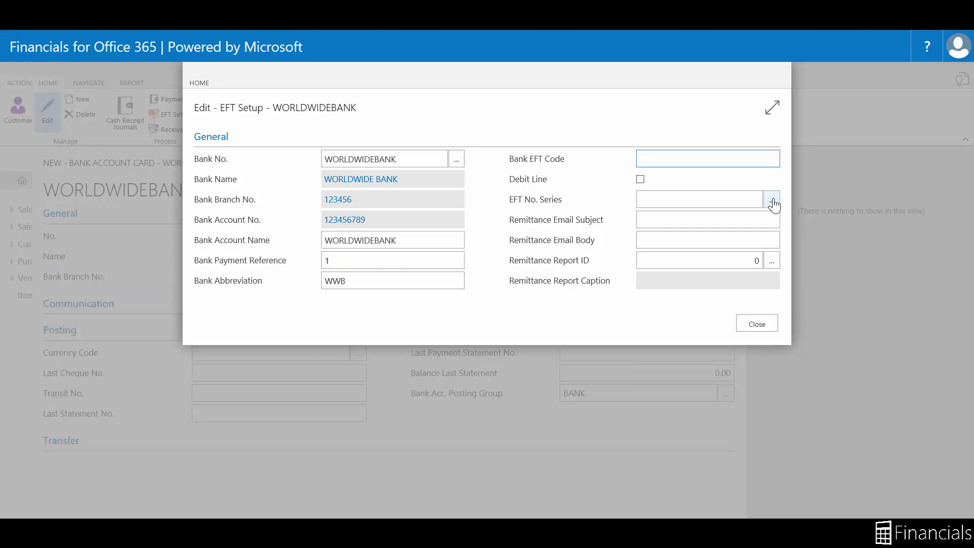
left_click(772, 200)
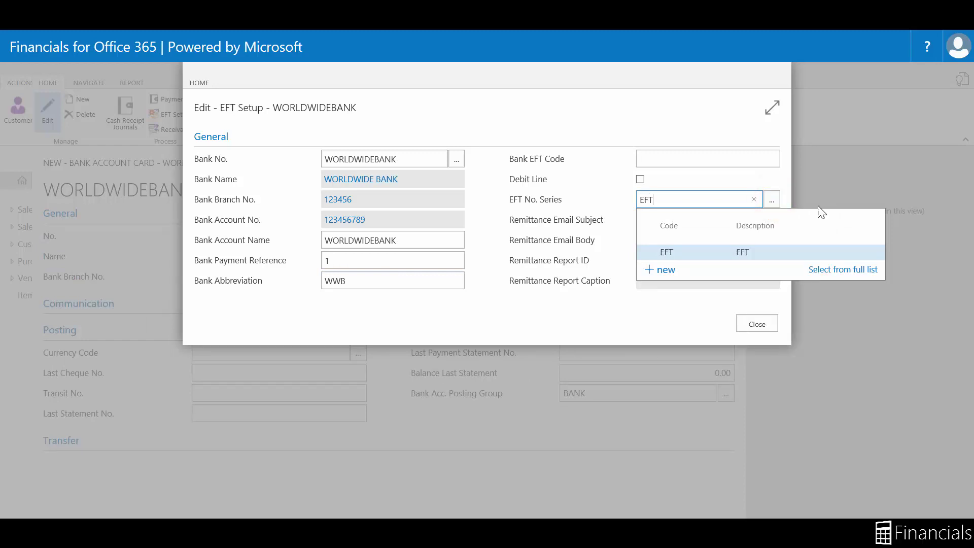
left_click(692, 252)
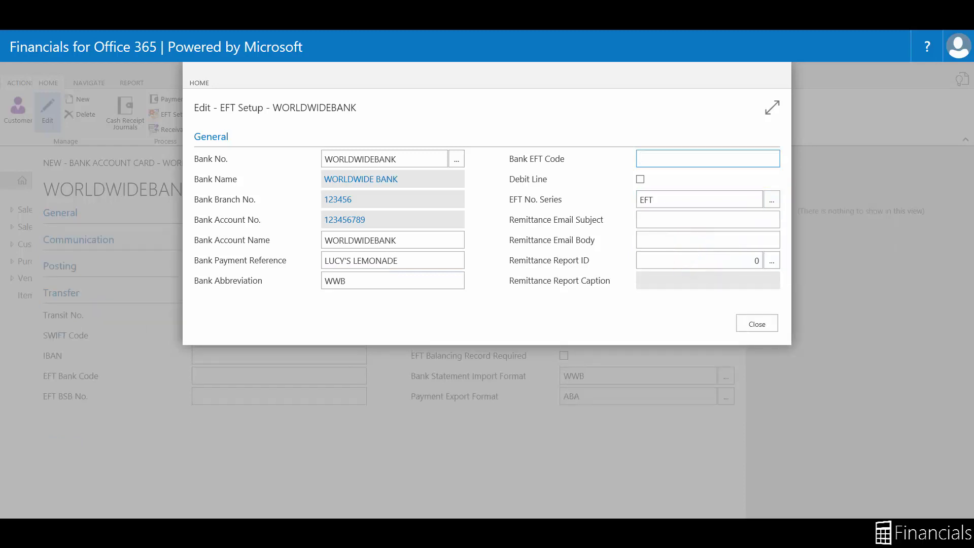
left_click(735, 261)
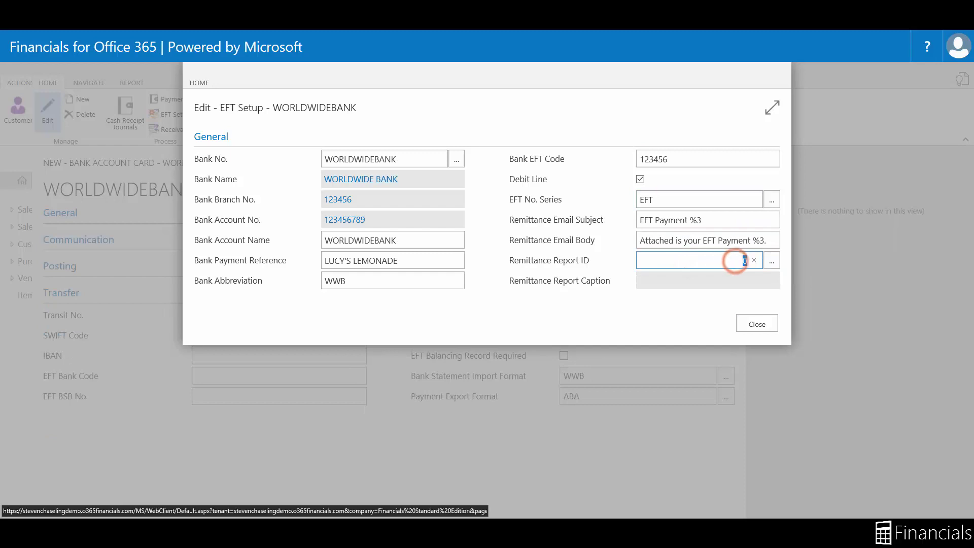
type("16")
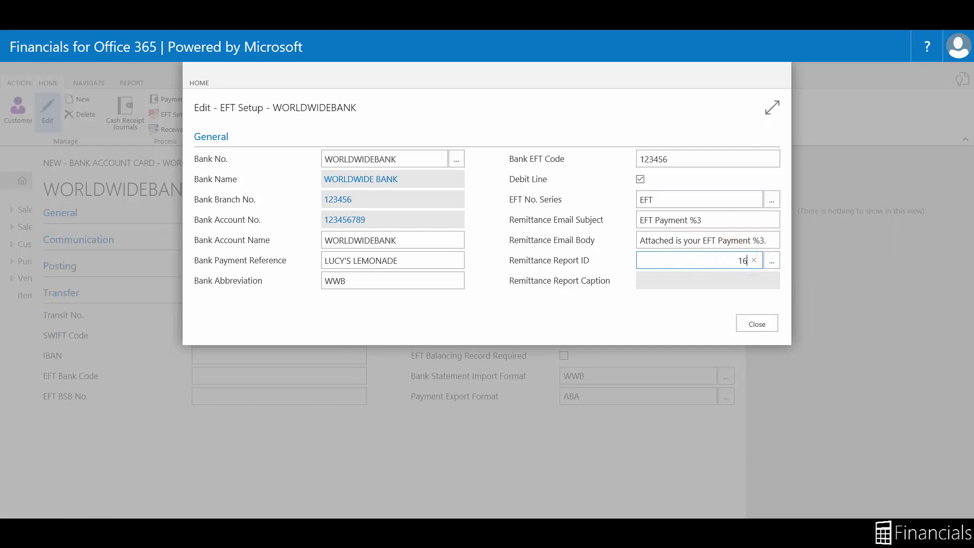
type("03440")
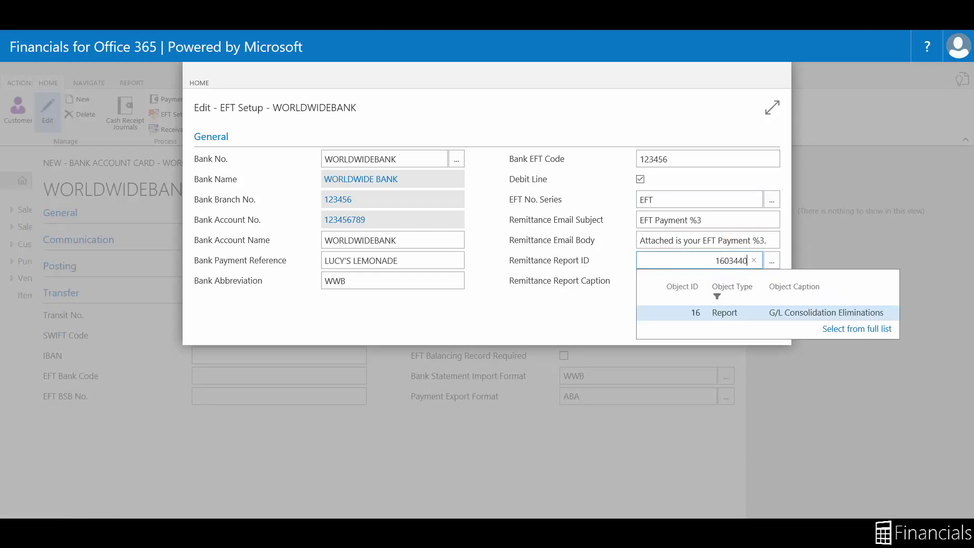
type("7")
key("Tab")
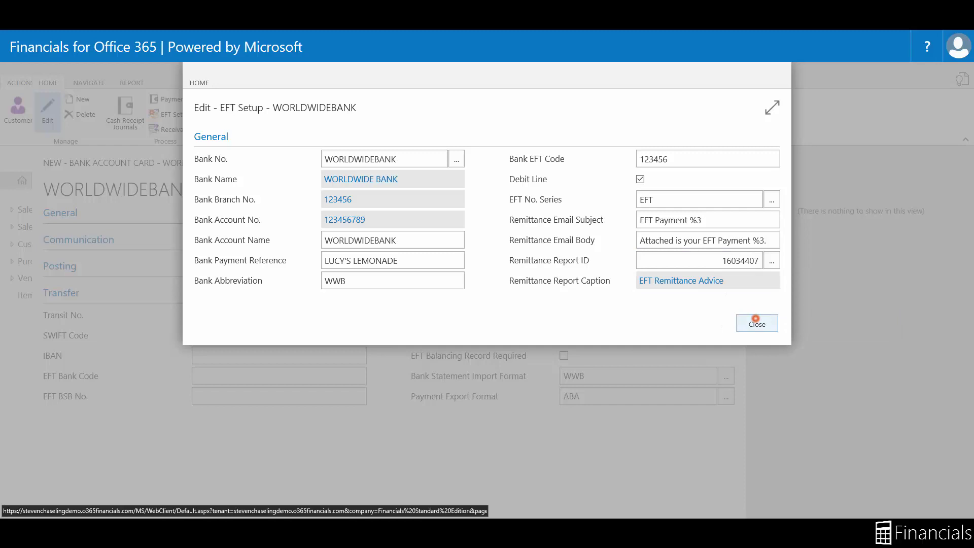
left_click(756, 320)
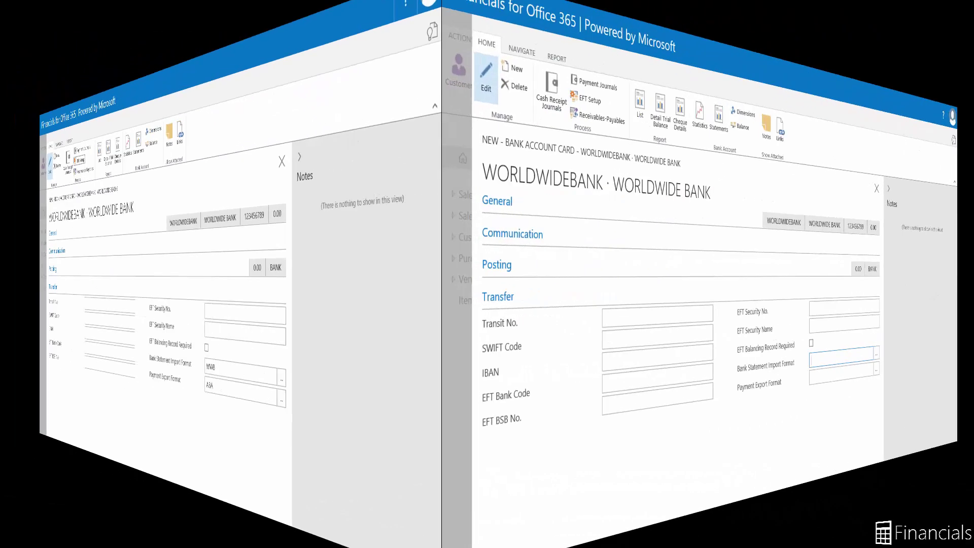
- Create a new bank statement import format WWB named 'WWB EFT ABA'
left_click(729, 378)
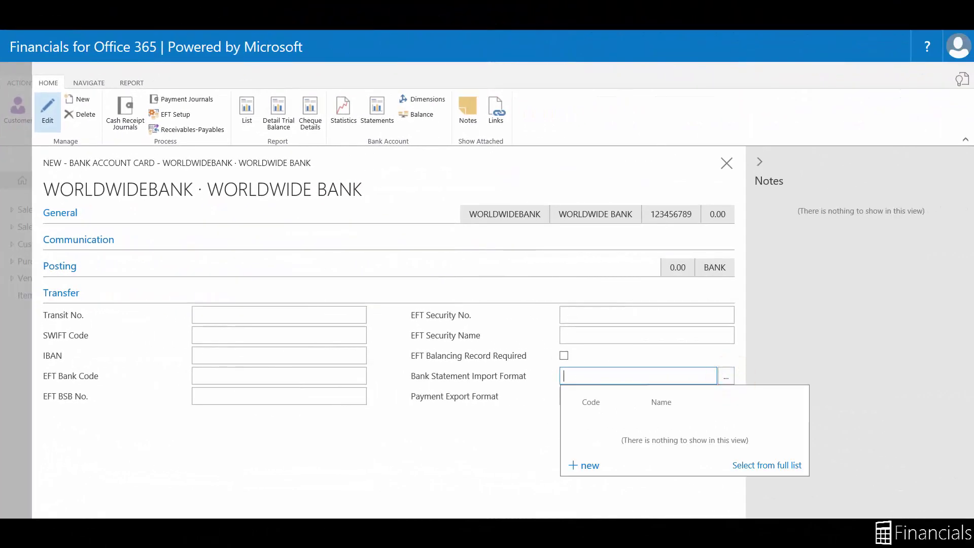
left_click(583, 466)
type("WWB")
key("Tab")
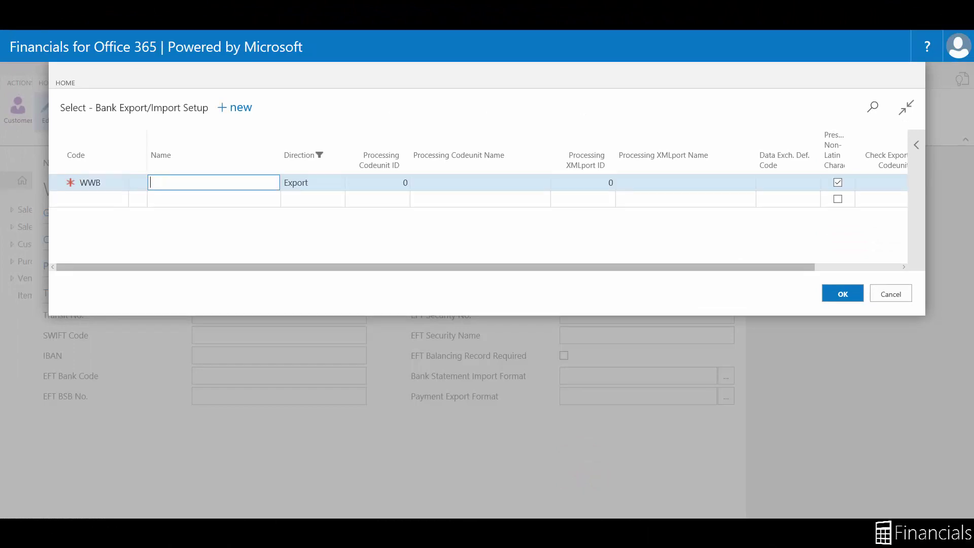
type("WWB")
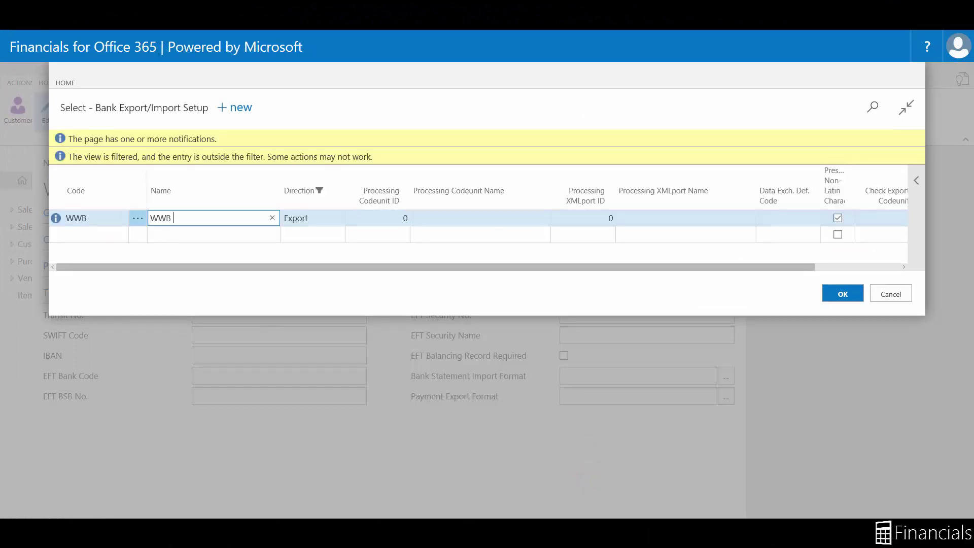
type(" EFT ABA")
key("Tab")
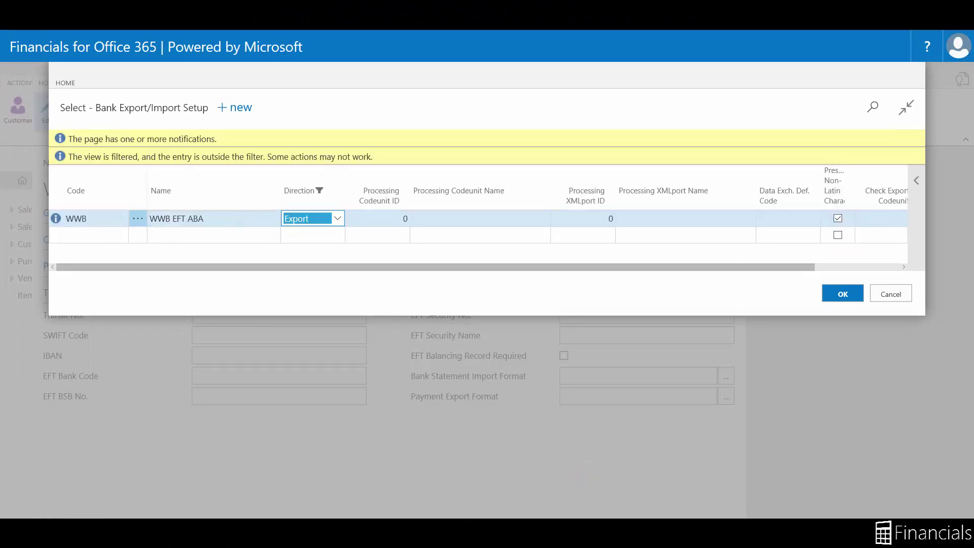
- Make WWB an Import format using codeunit 16034408, assign it, then list all payment export formats
left_click(337, 218)
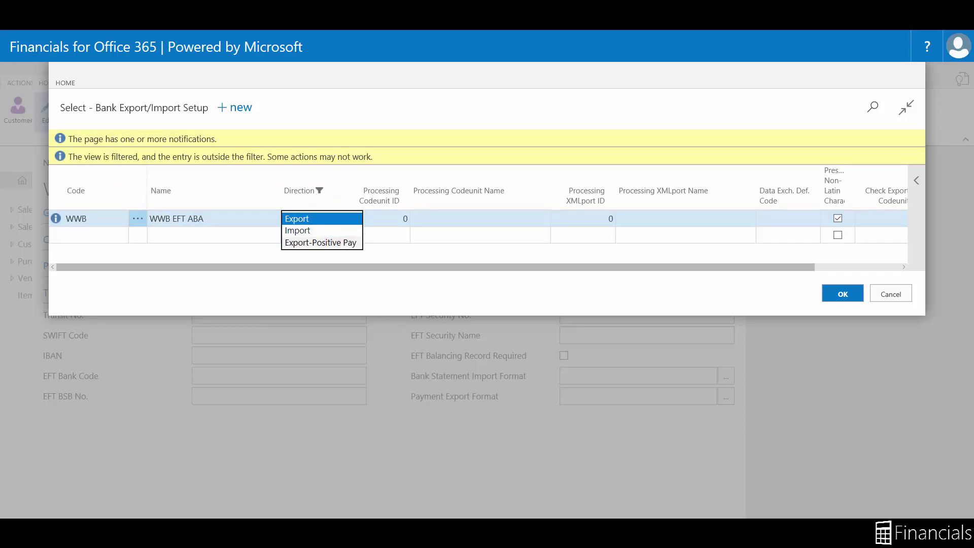
left_click(315, 234)
left_click(377, 221)
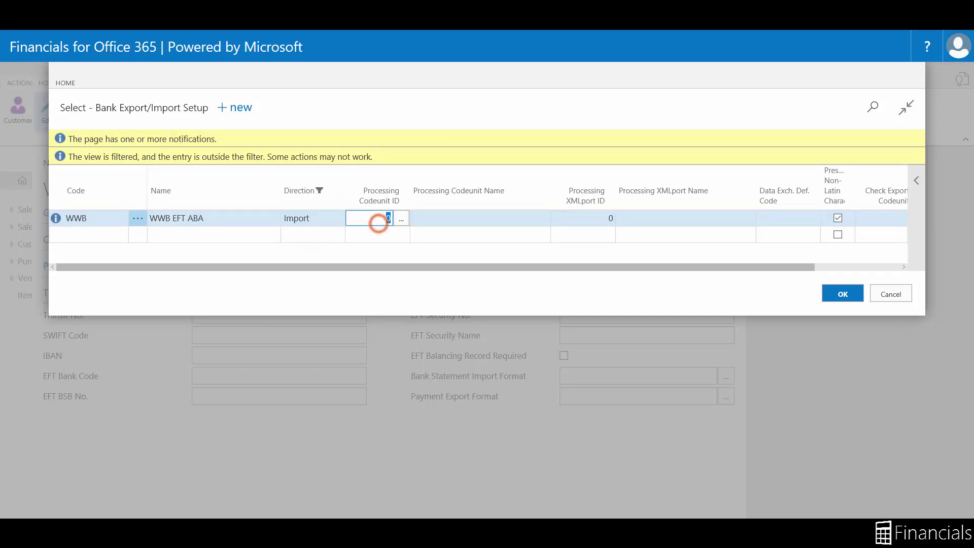
type("1603")
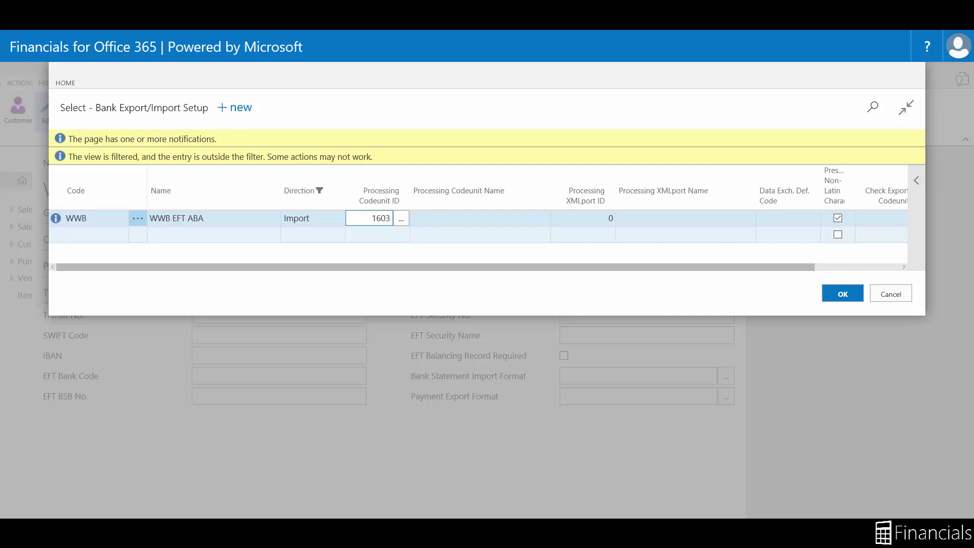
type("4408")
key("Tab")
key("Tab")
key("Tab")
key("Tab")
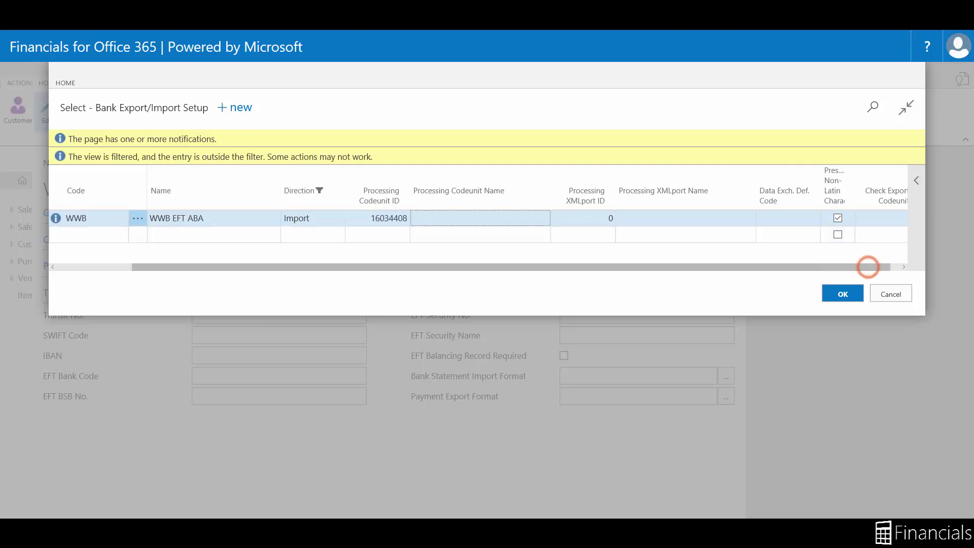
left_click(778, 219)
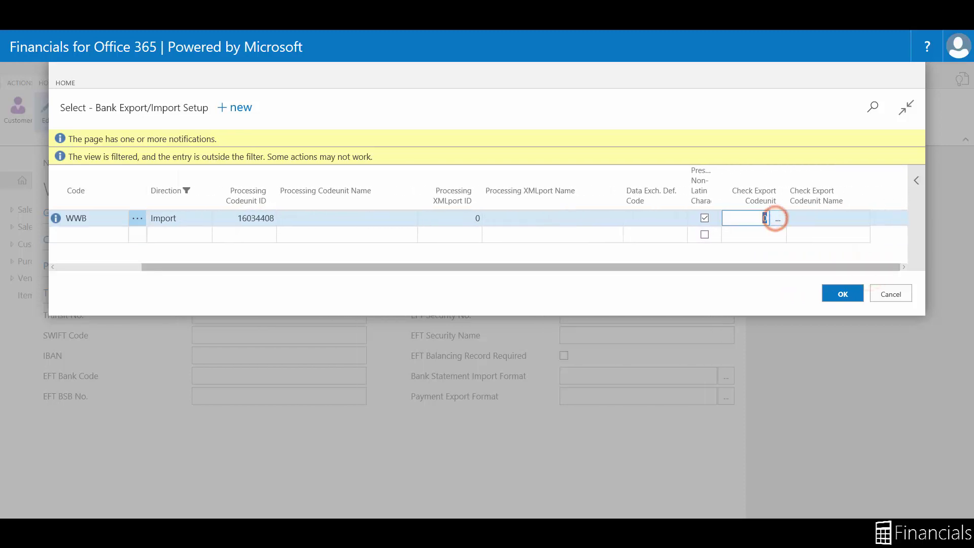
type("16034408")
key("Tab")
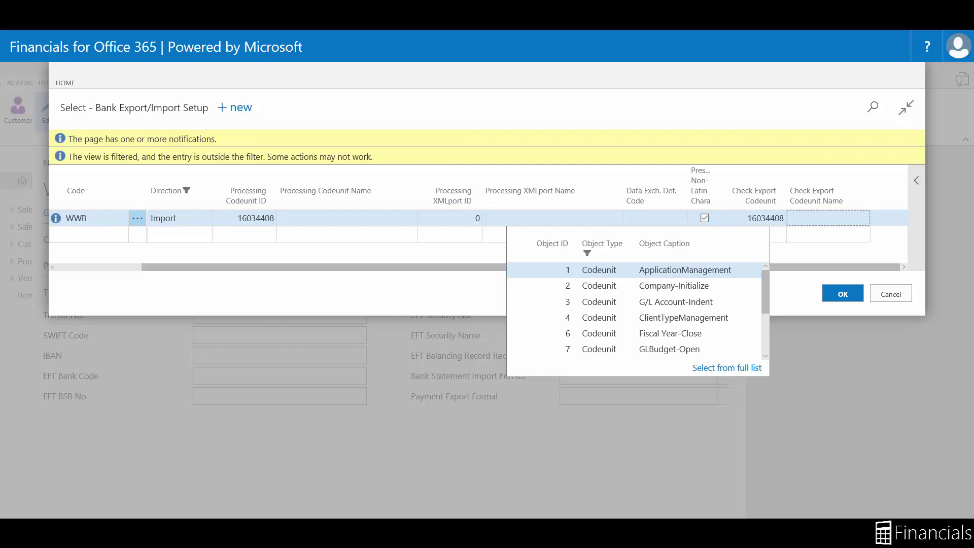
left_click(842, 294)
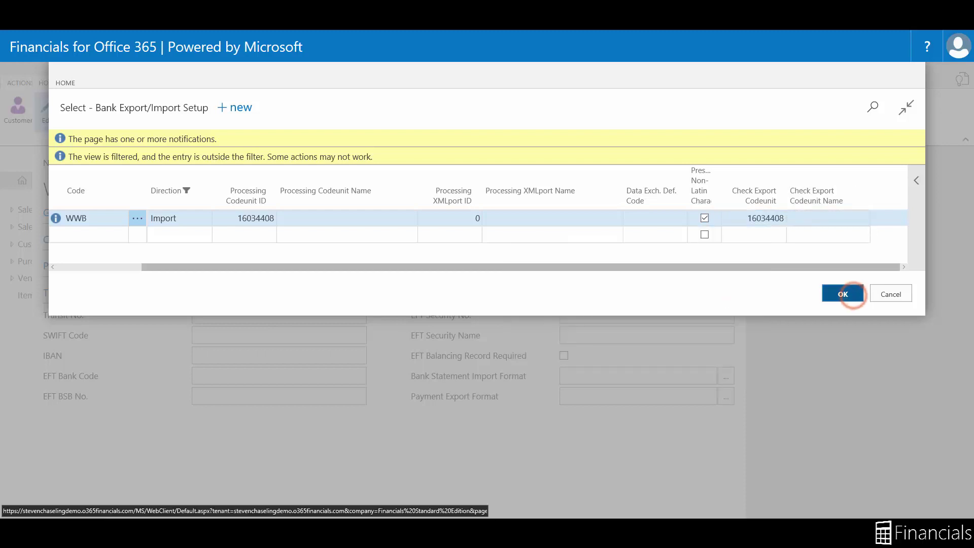
left_click(726, 397)
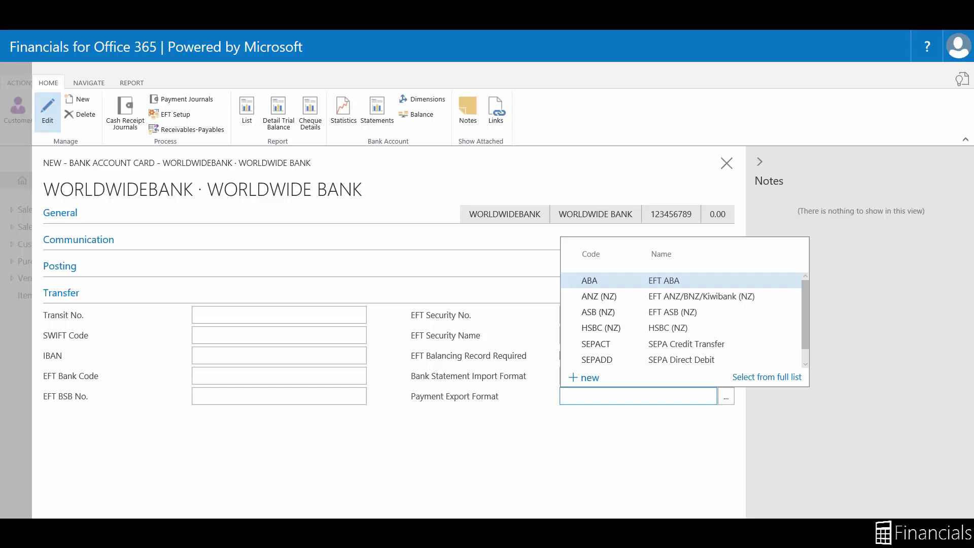
left_click(750, 378)
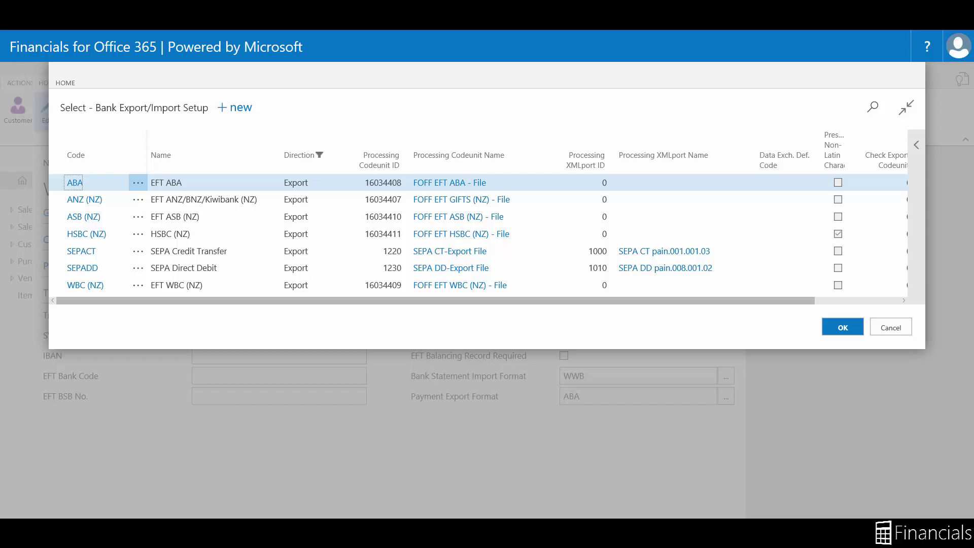
- Choose ABA as payment export format, close the bank account, and open the Lots a Lemons vendor card
left_click(843, 327)
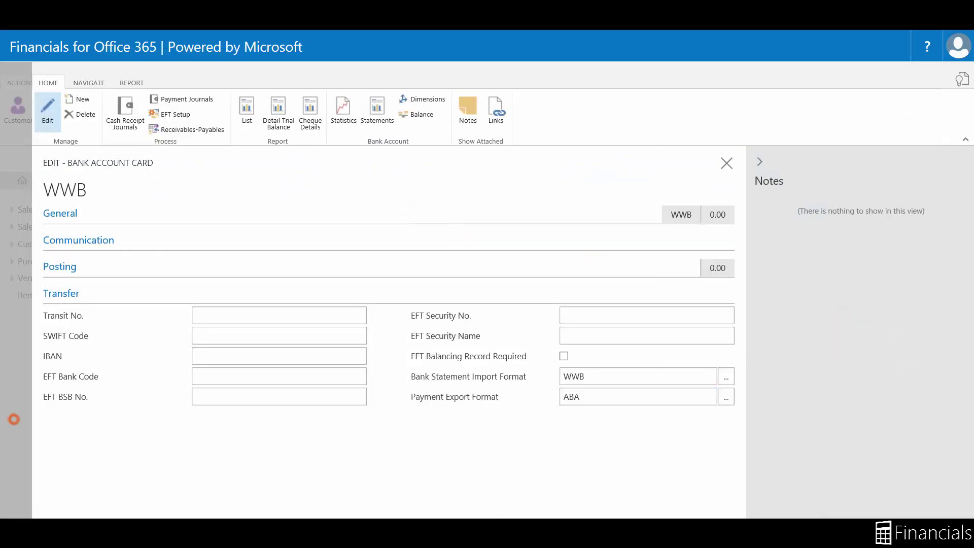
key("Escape")
key("Escape")
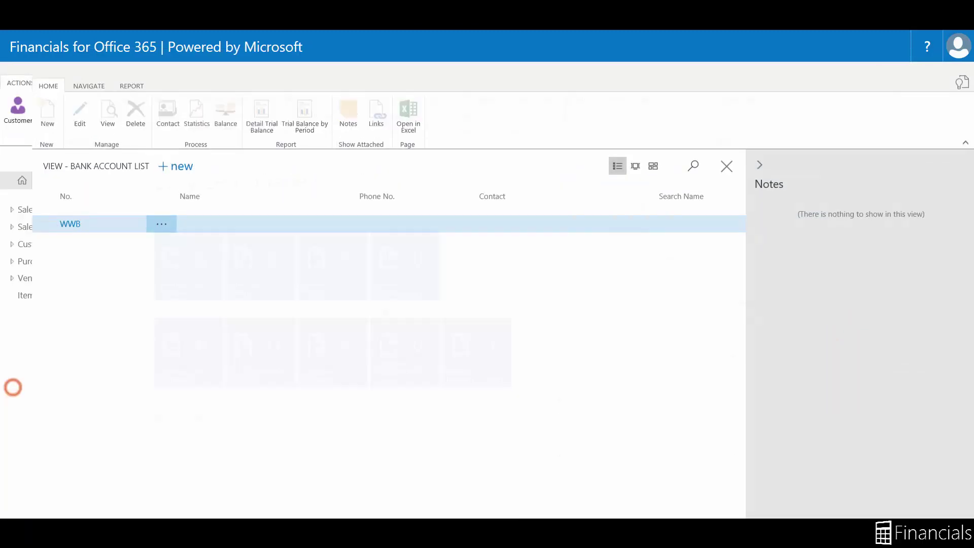
left_click(962, 79)
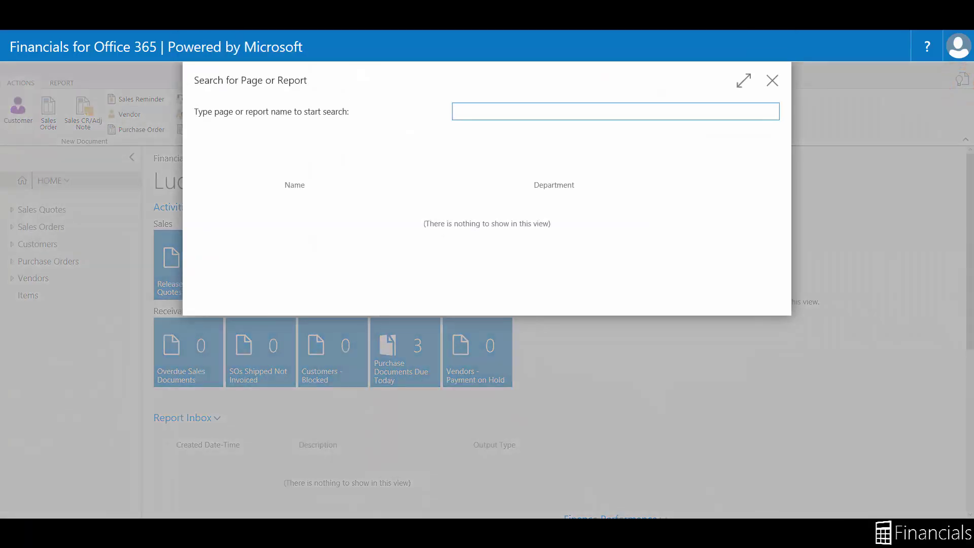
type("Vendor")
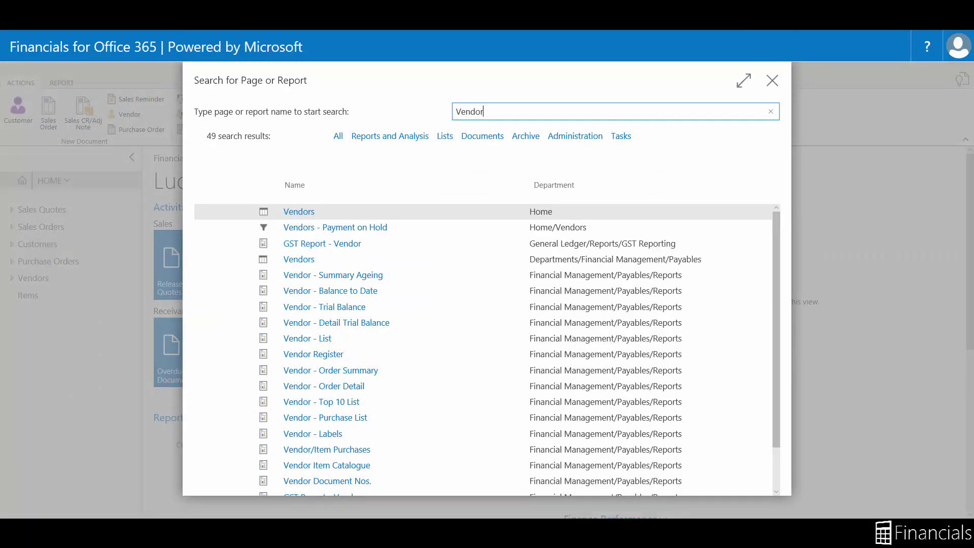
left_click(304, 210)
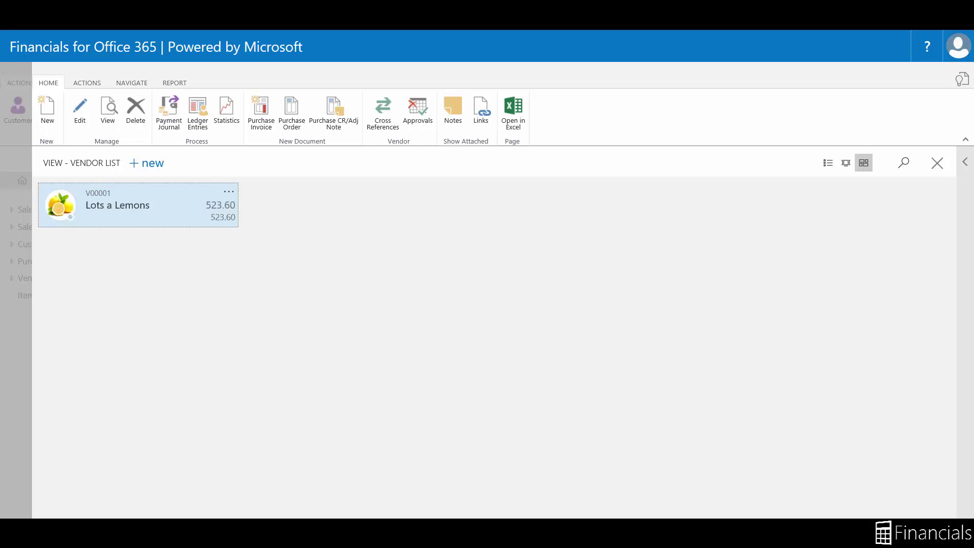
left_click(142, 206)
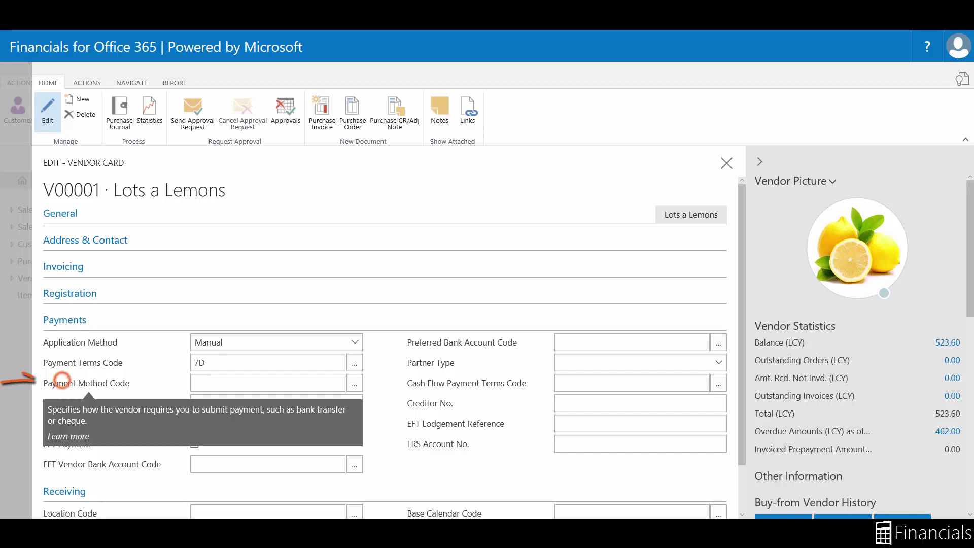
- Set Lots a Lemons' payment method to EFT, tick EFT Payment, and fill in the lodgement reference
left_click(263, 382)
left_click(354, 383)
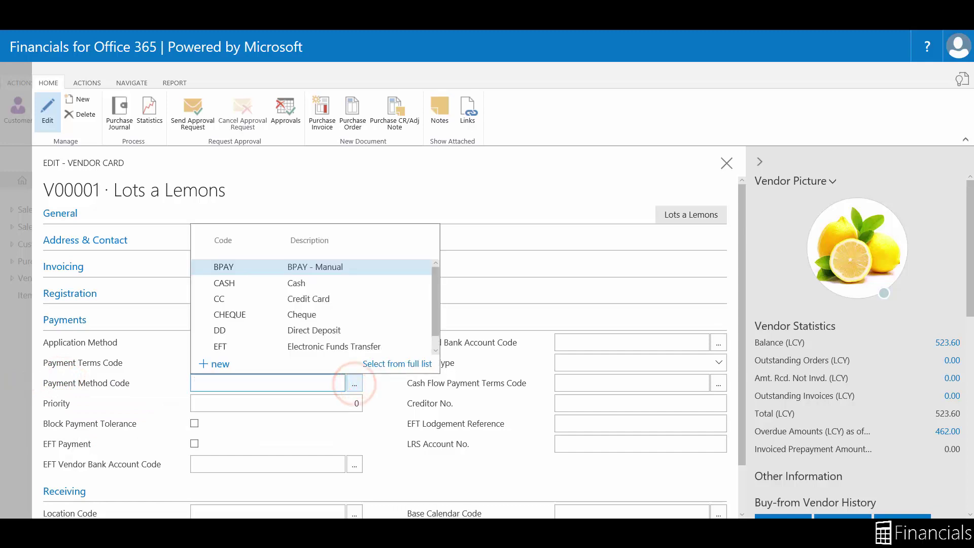
left_click(228, 345)
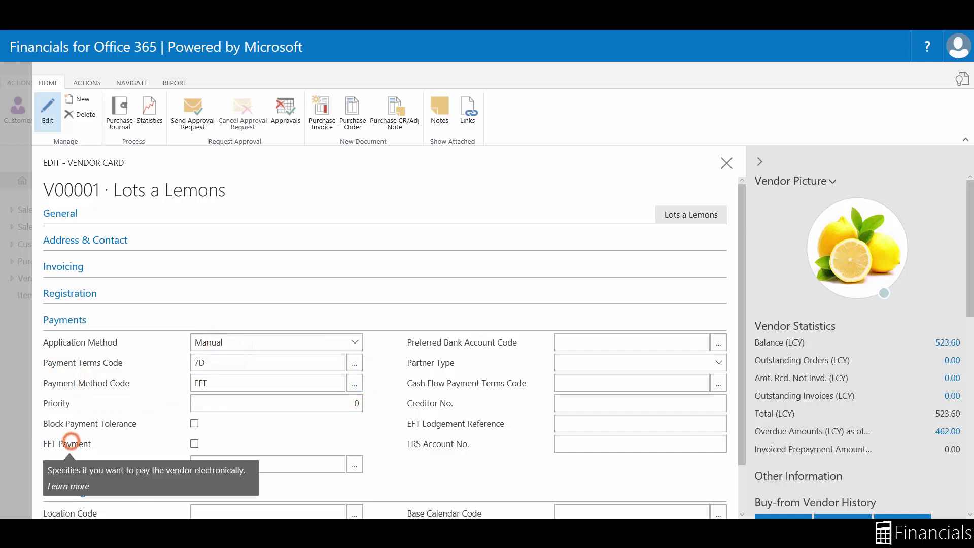
left_click(195, 443)
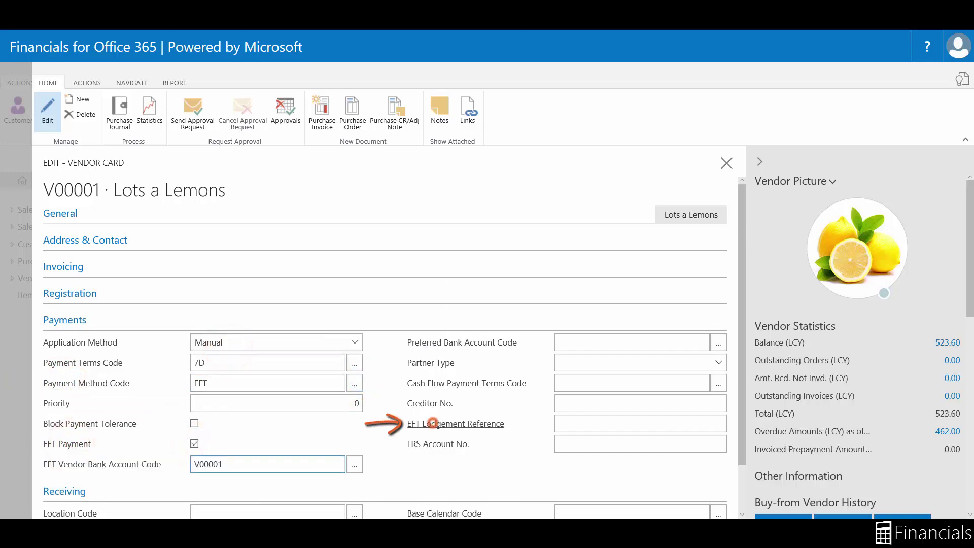
left_click(588, 422)
type("Lucy")
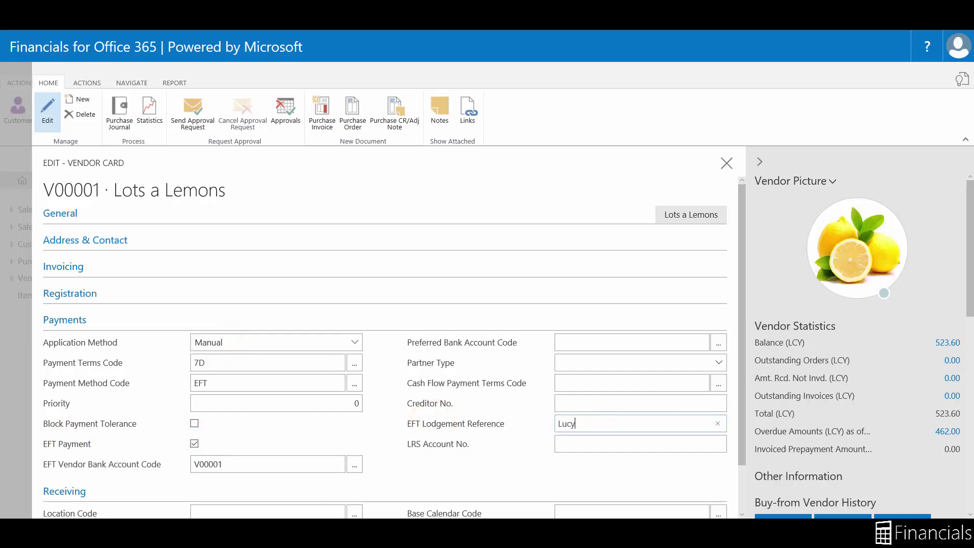
type(" Lemon")
key("Tab")
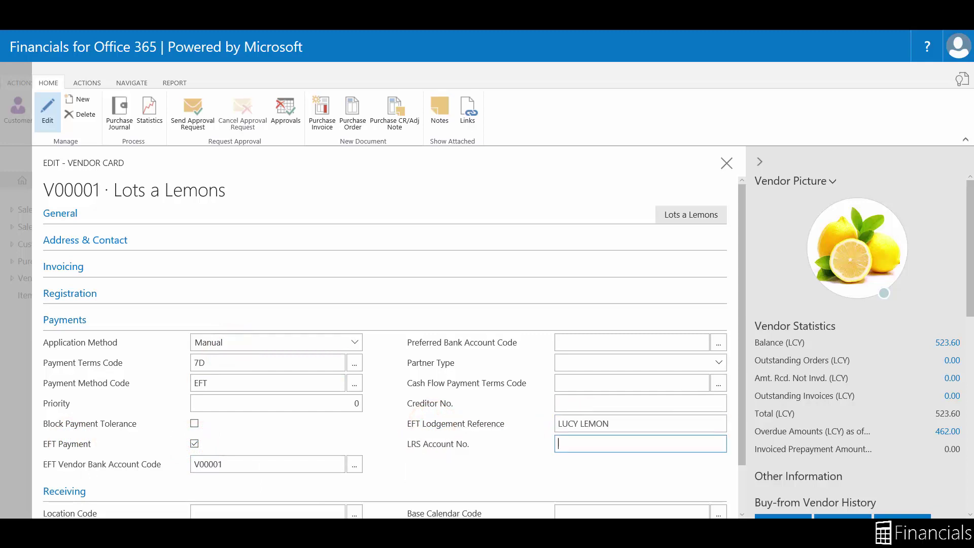
left_click(140, 464)
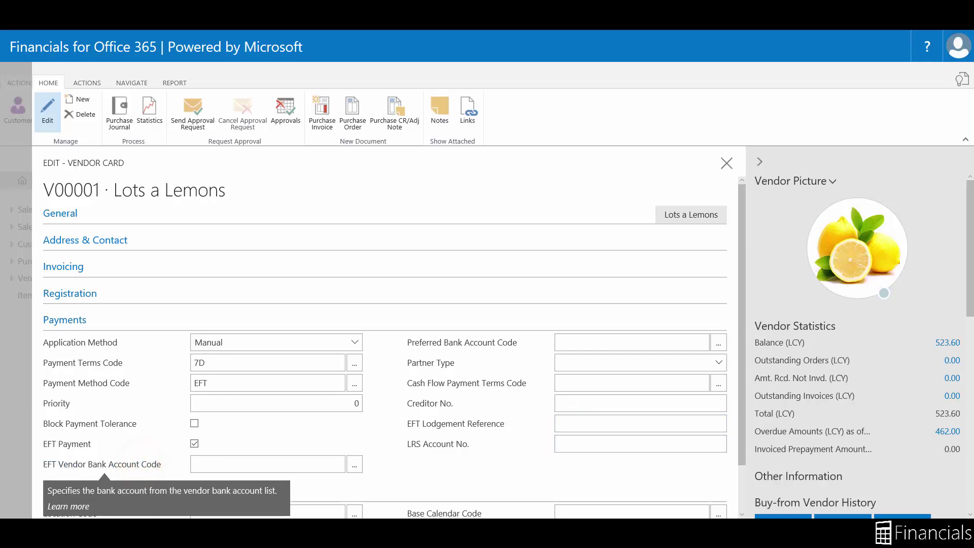
- Add a new default-EFT vendor bank account with branch 456789 and the vendor's account number
left_click(354, 464)
left_click(213, 443)
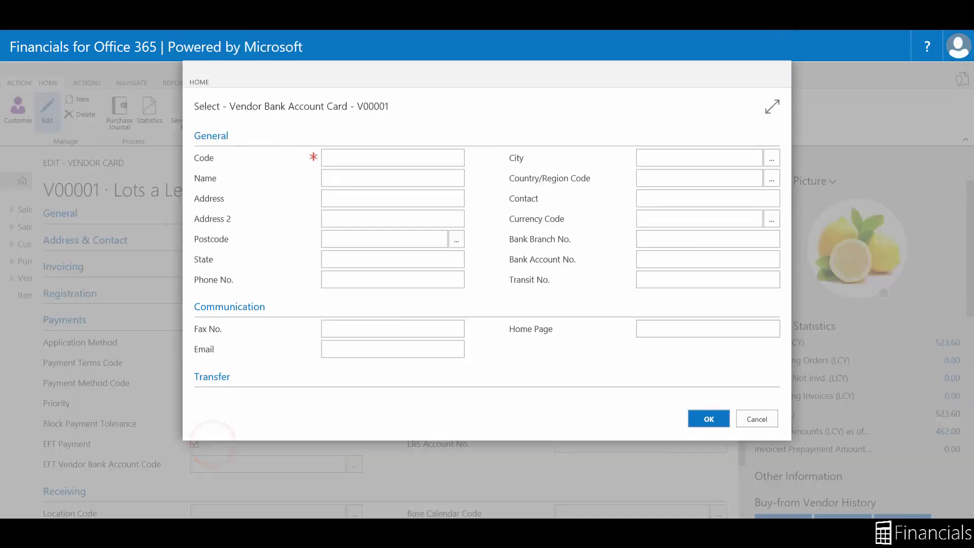
type("V00001")
key("Tab")
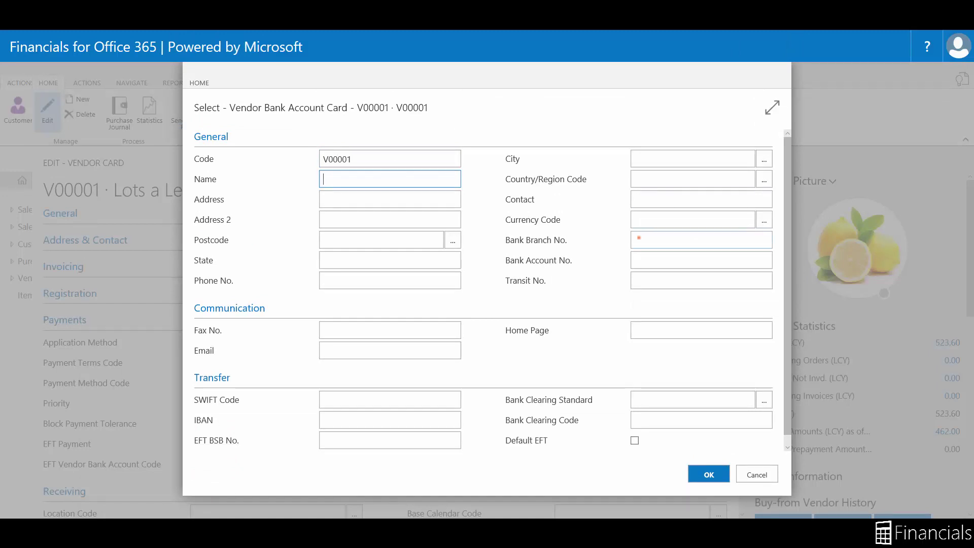
left_click(638, 238)
type("4567")
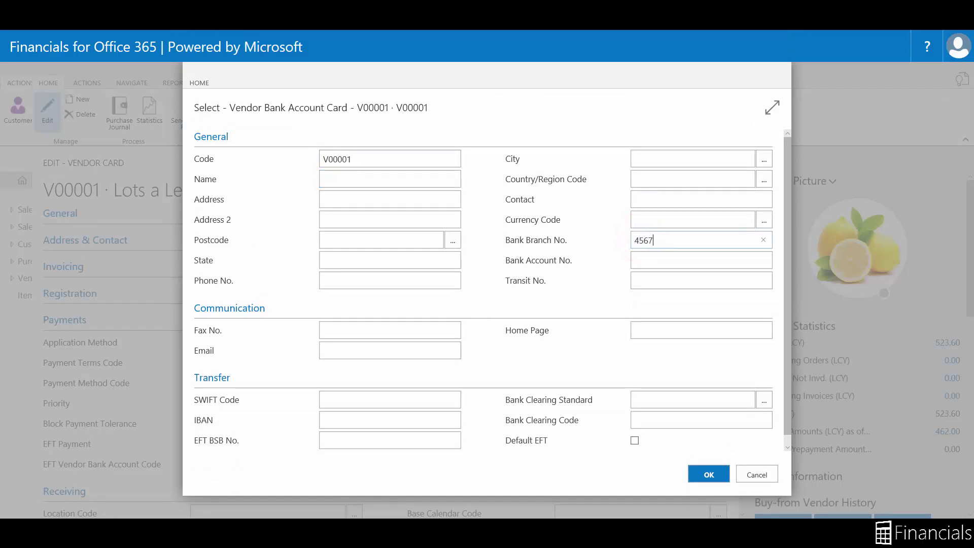
type("89")
left_click(659, 260)
type("456789123")
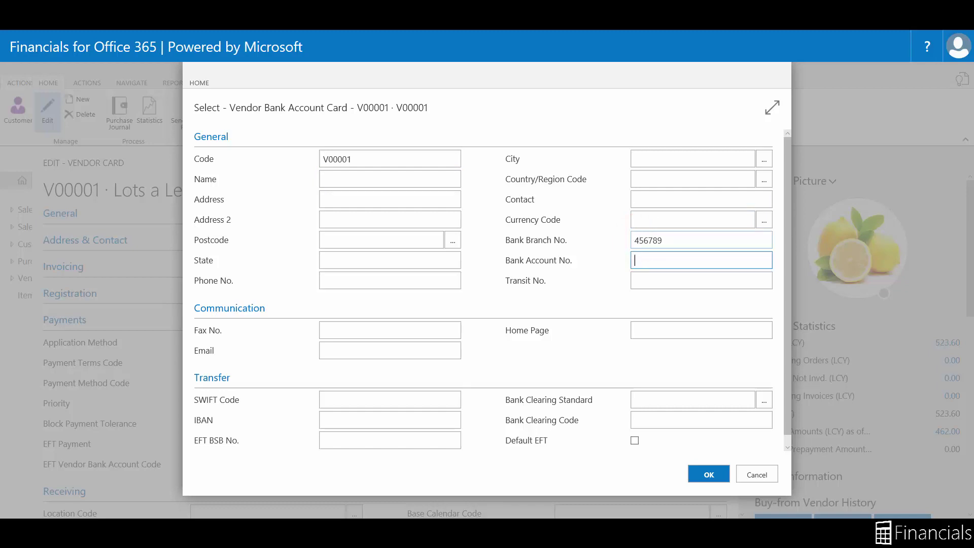
left_click(660, 280)
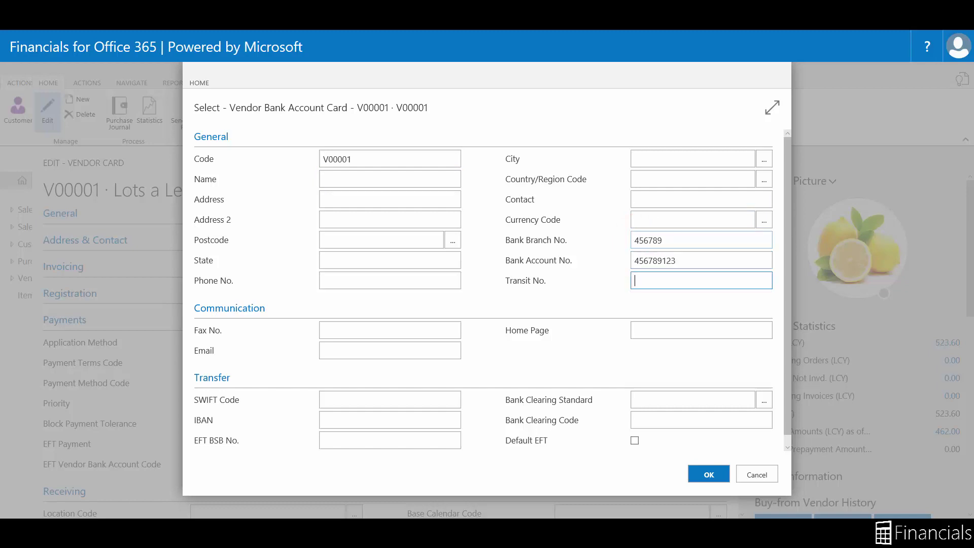
left_click(634, 441)
left_click(709, 474)
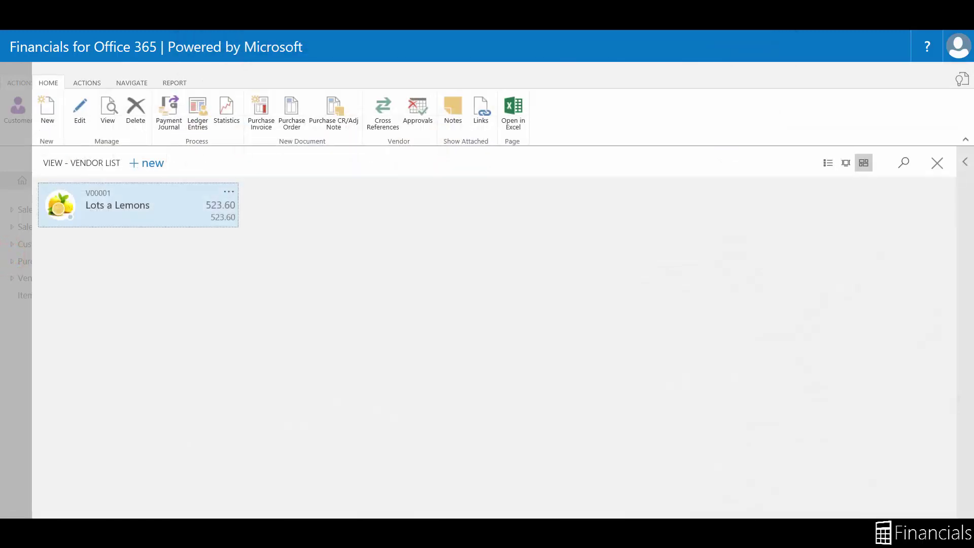
- In User Setup, tick the Generate Payment checkbox on the user's row
left_click(13, 323)
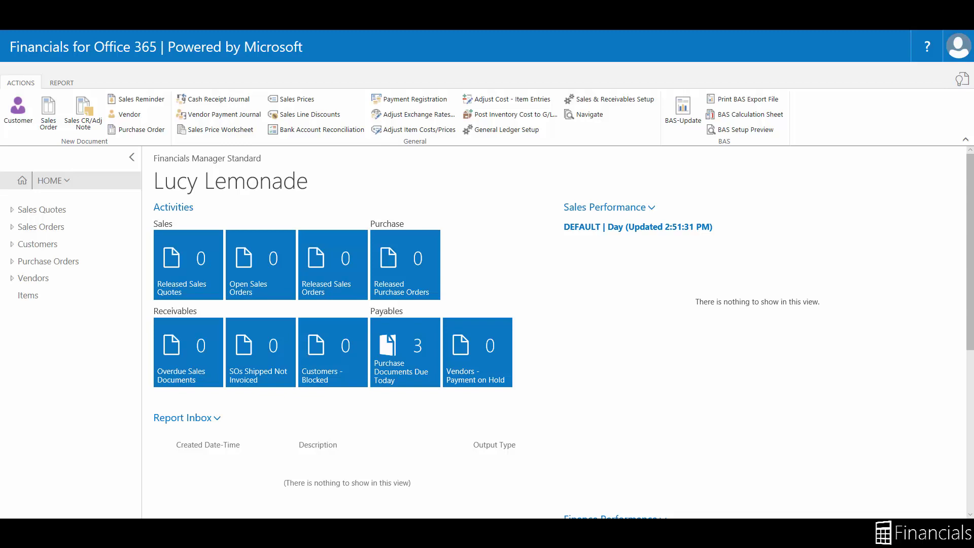
left_click(962, 79)
type("Use")
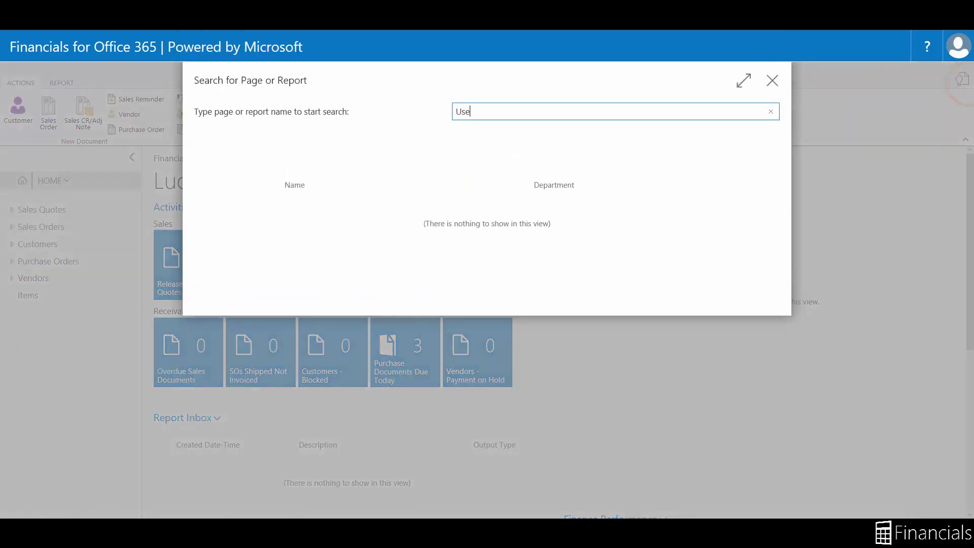
type("r Setup")
left_click(309, 205)
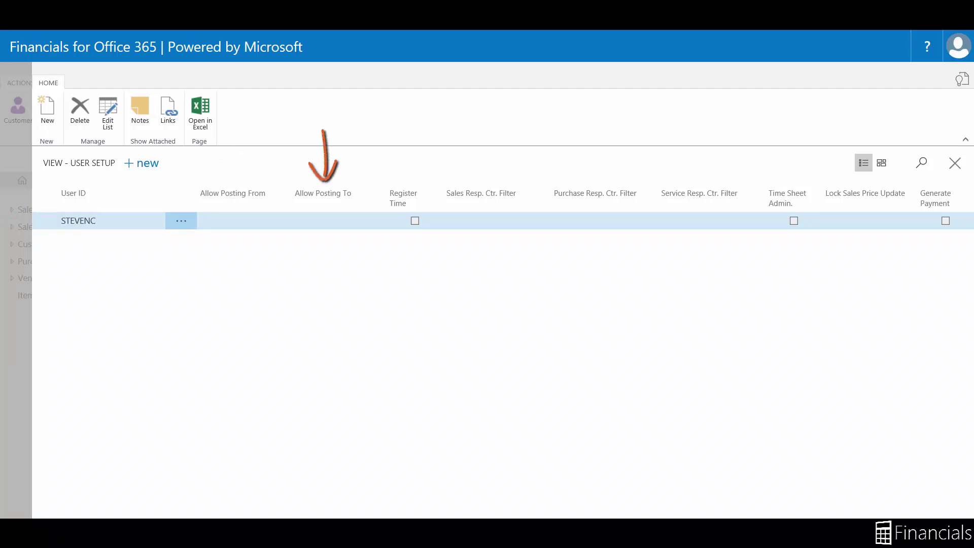
left_click(107, 113)
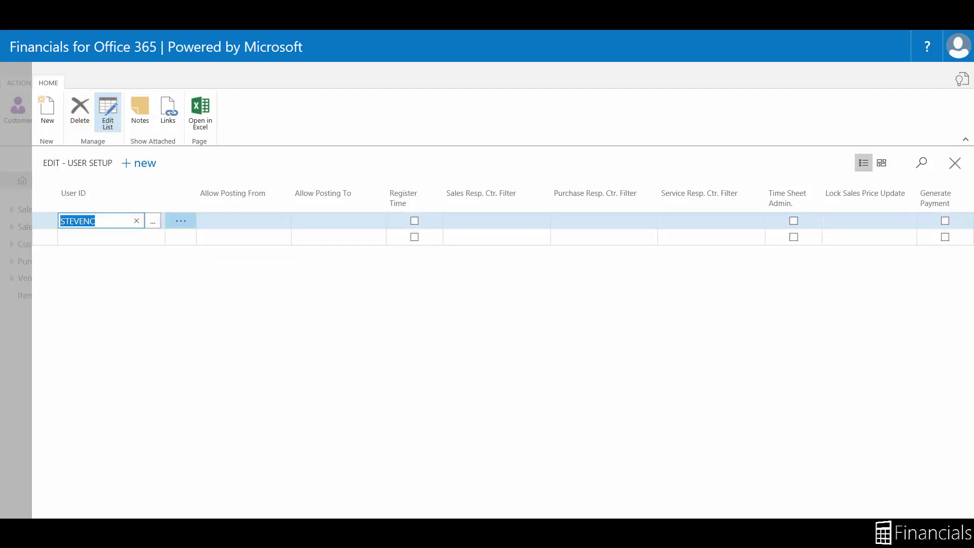
left_click(945, 221)
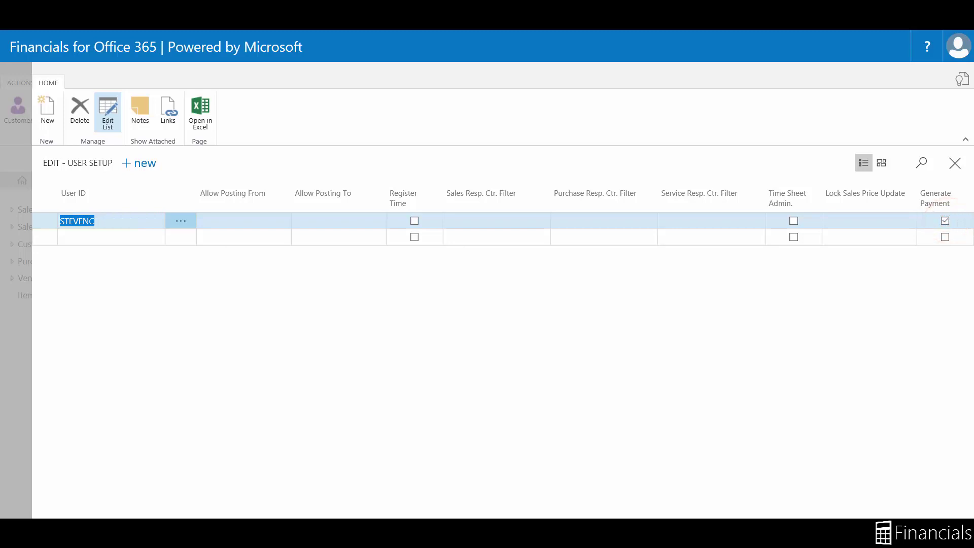
left_click(10, 341)
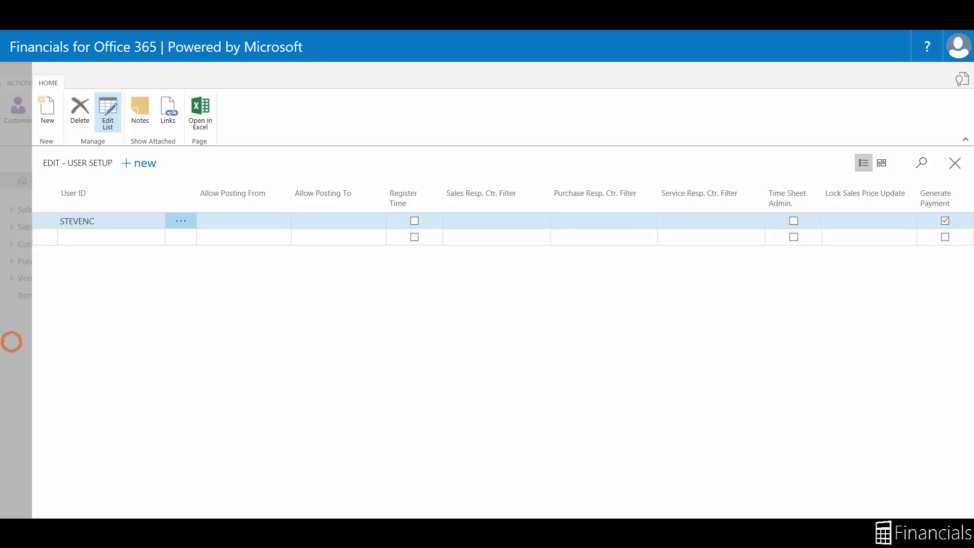
- Set the EFTABA payment journal batch's balancing account to bank WWB
left_click(958, 79)
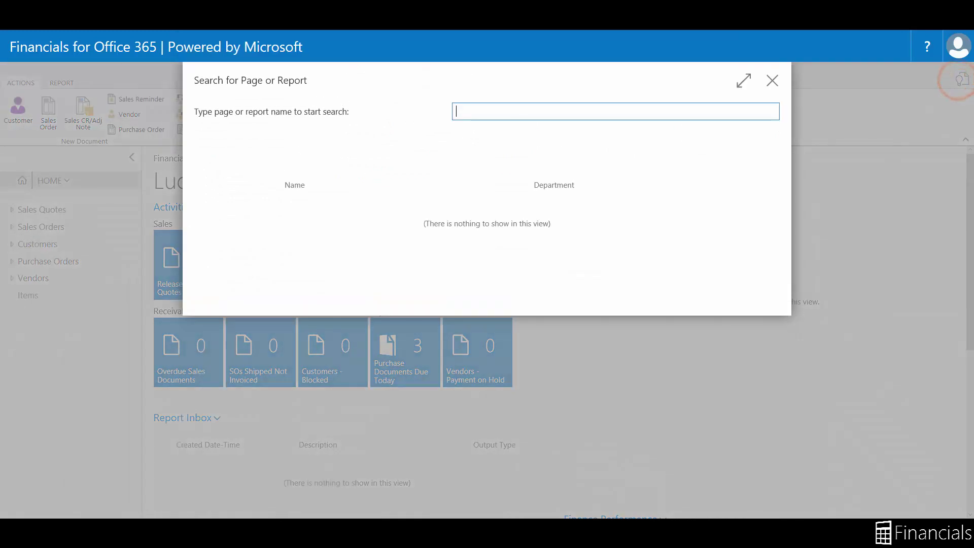
type("Payment Journal")
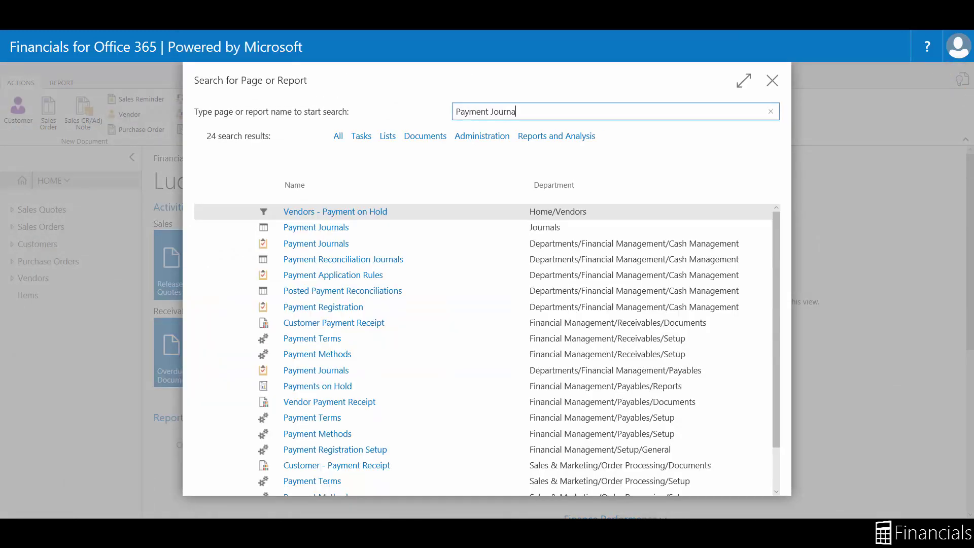
left_click(316, 210)
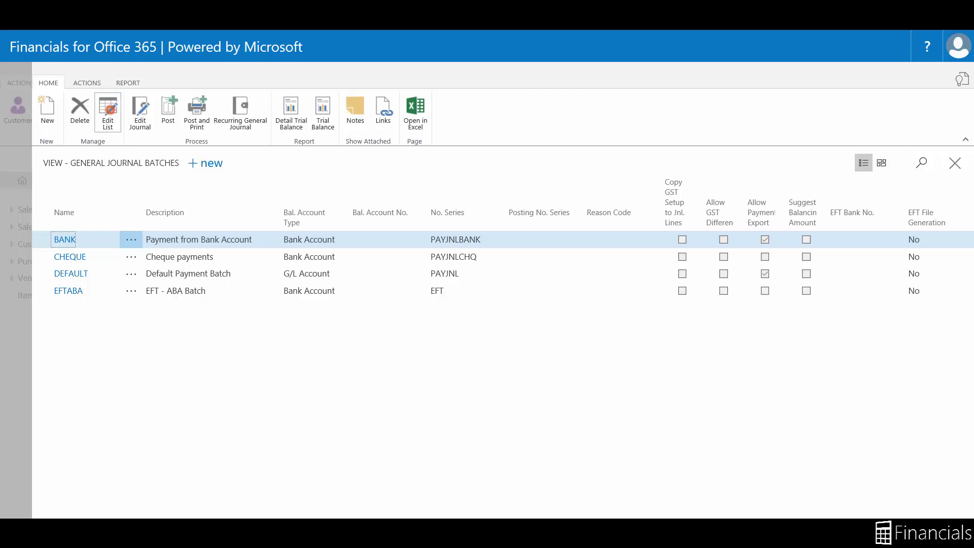
left_click(107, 112)
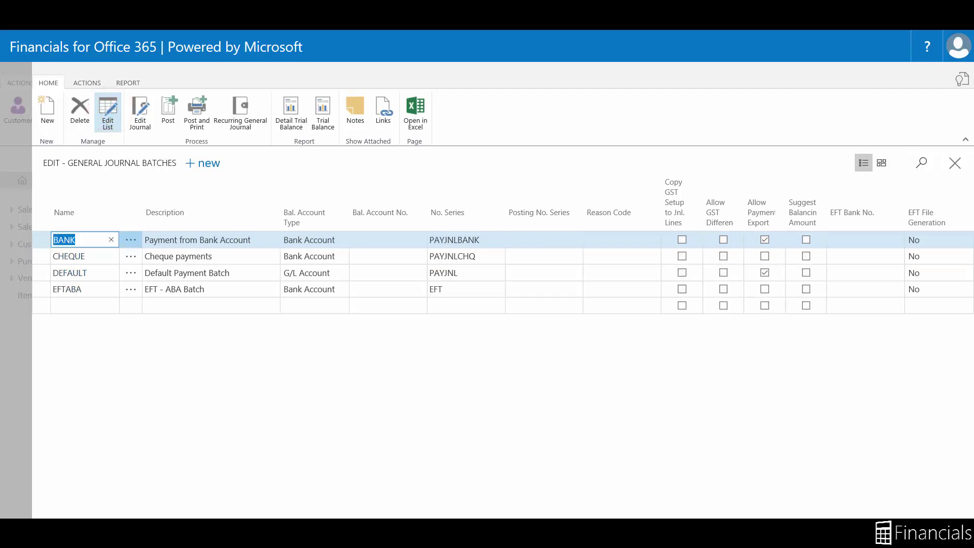
left_click(370, 289)
left_click(419, 289)
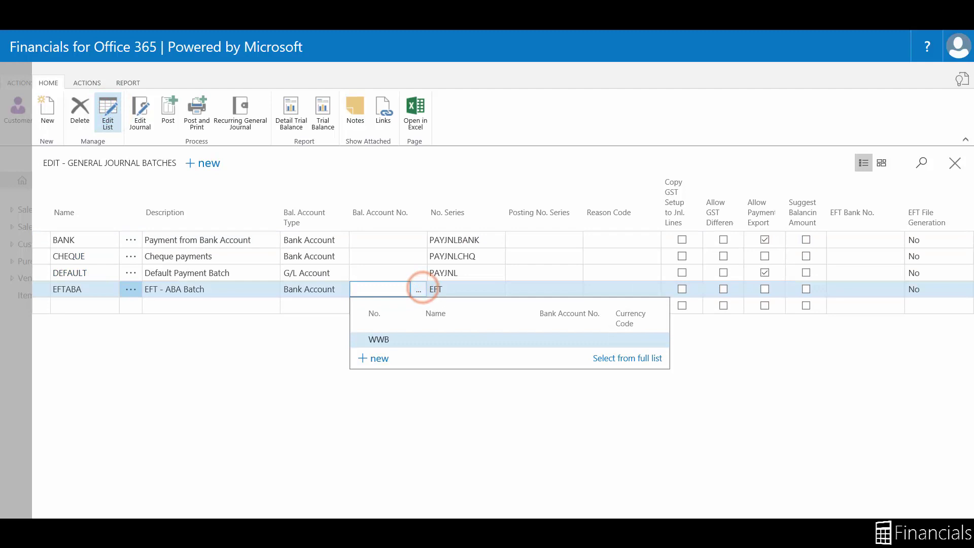
left_click(378, 339)
- Set EFTABA's EFT bank to WWB and turn EFT file generation on
left_click(862, 288)
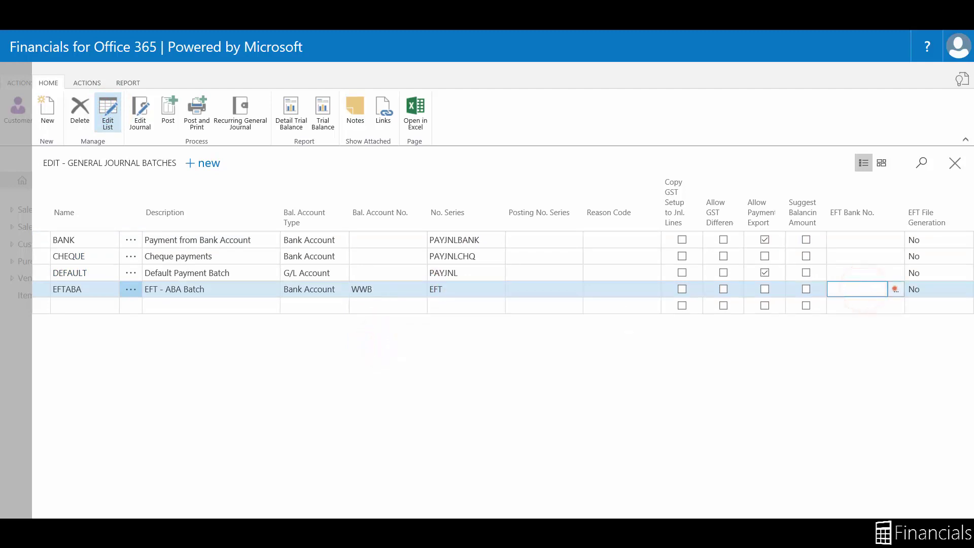
left_click(895, 289)
left_click(601, 339)
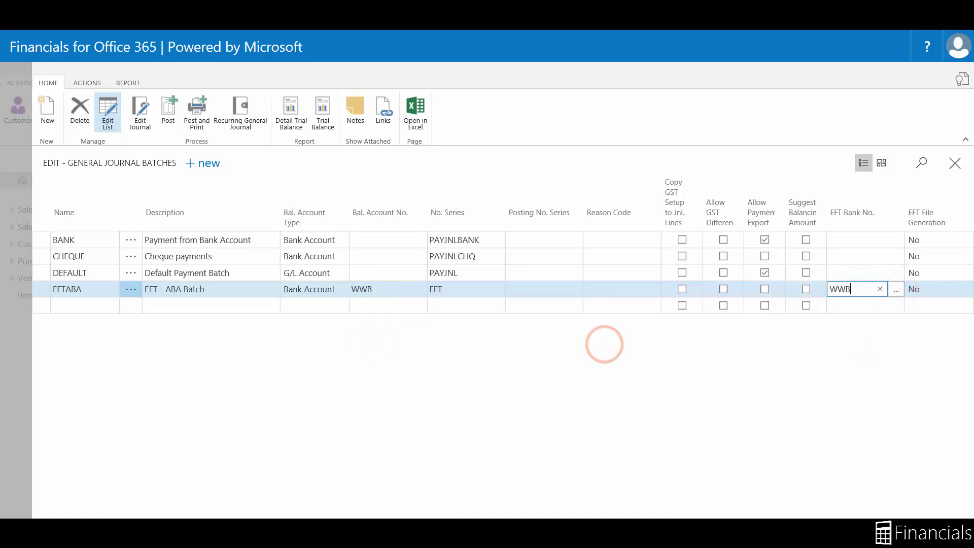
left_click(949, 287)
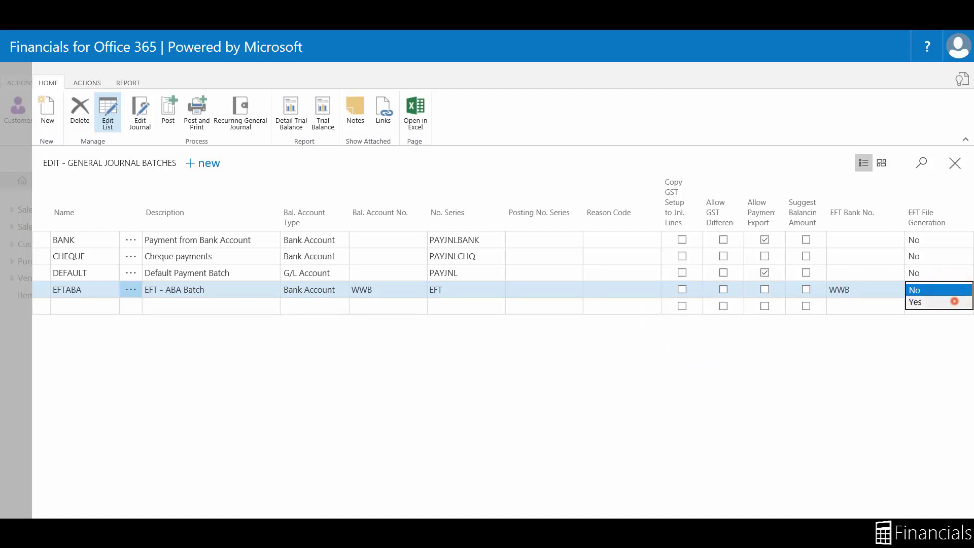
left_click(954, 301)
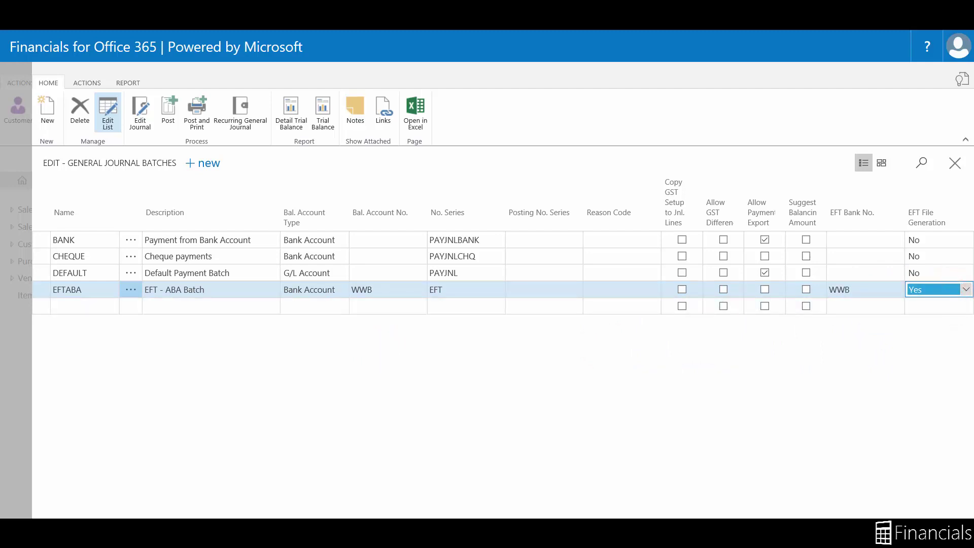
left_click(107, 112)
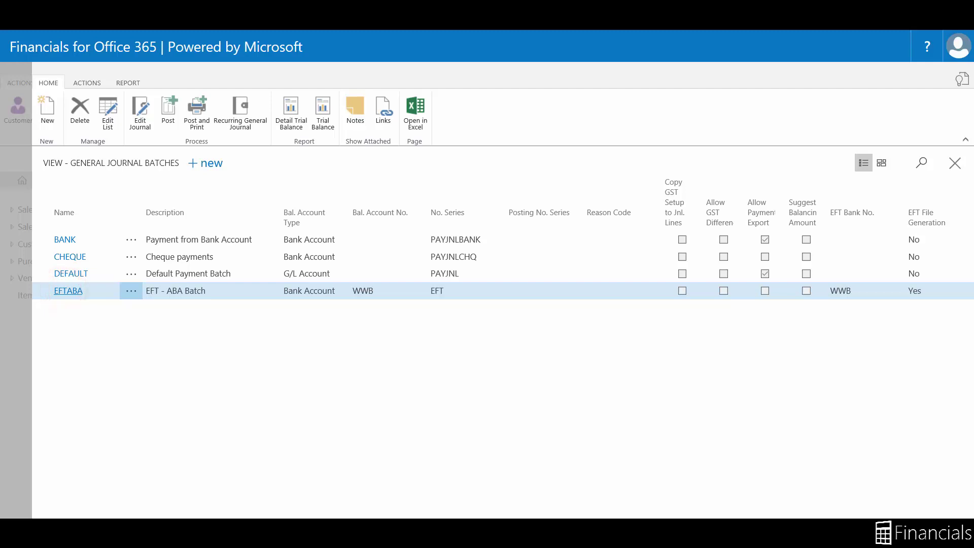
- Start an EFTABA payment journal line for vendor Lots a Lemons
left_click(67, 291)
left_click(380, 254)
type("LE")
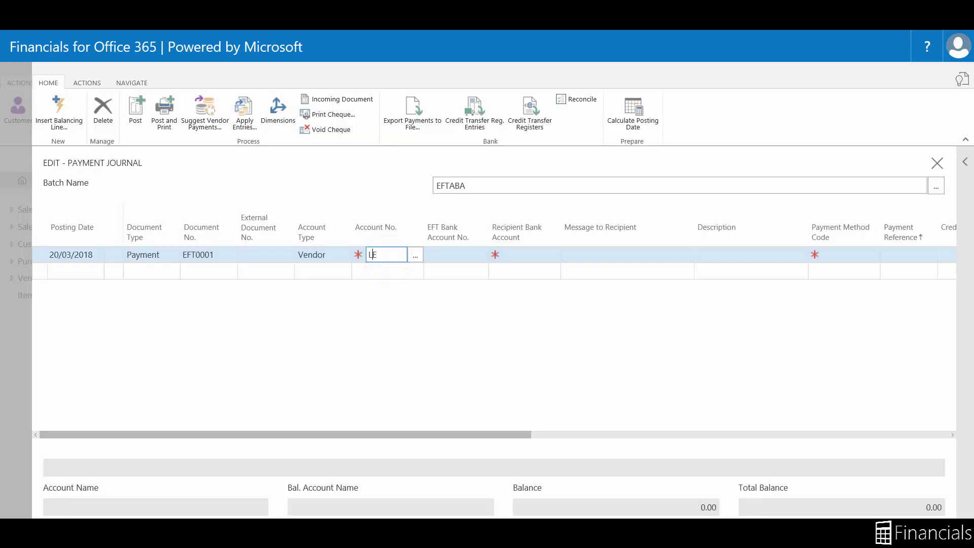
type("MON")
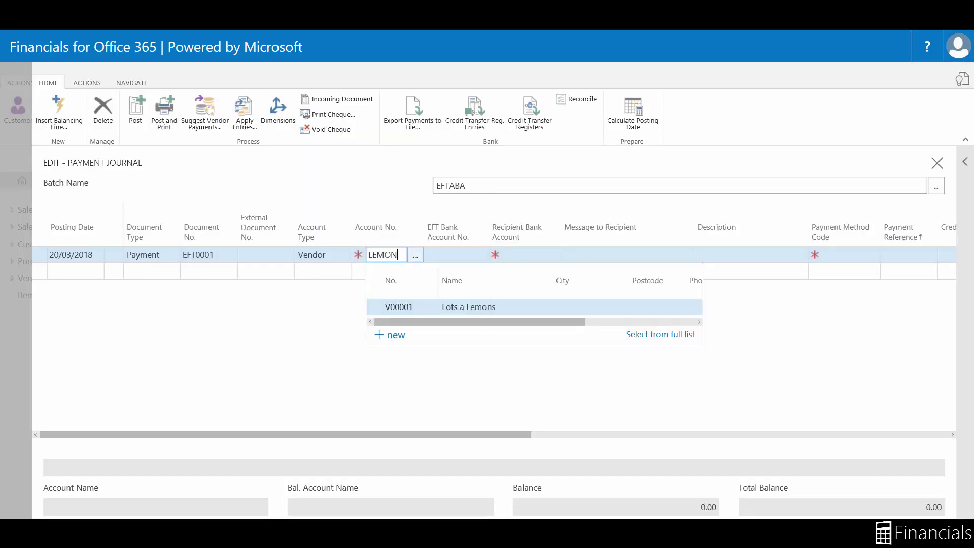
left_click(406, 306)
left_click(689, 432)
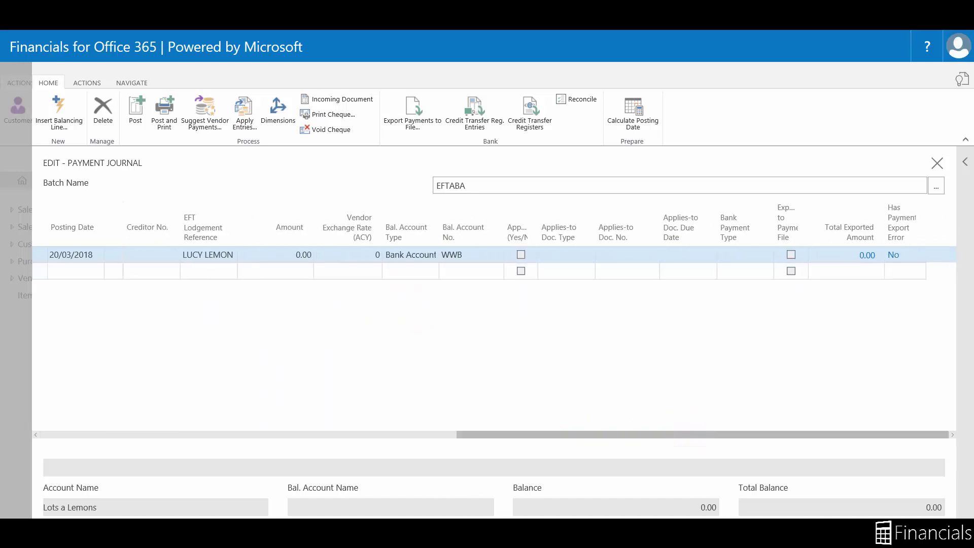
- Apply the payment to the 231.00 open invoice and export the journal to file
left_click(243, 108)
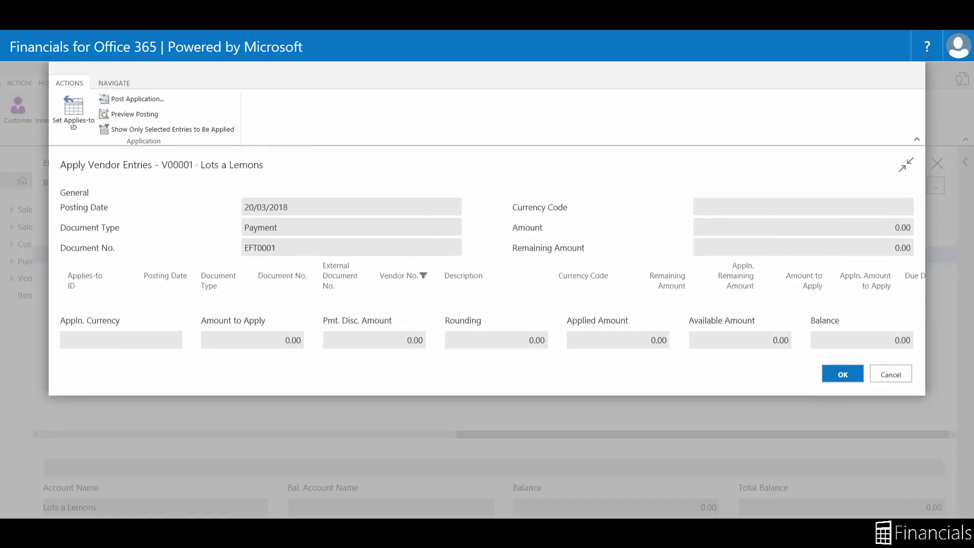
left_click(71, 110)
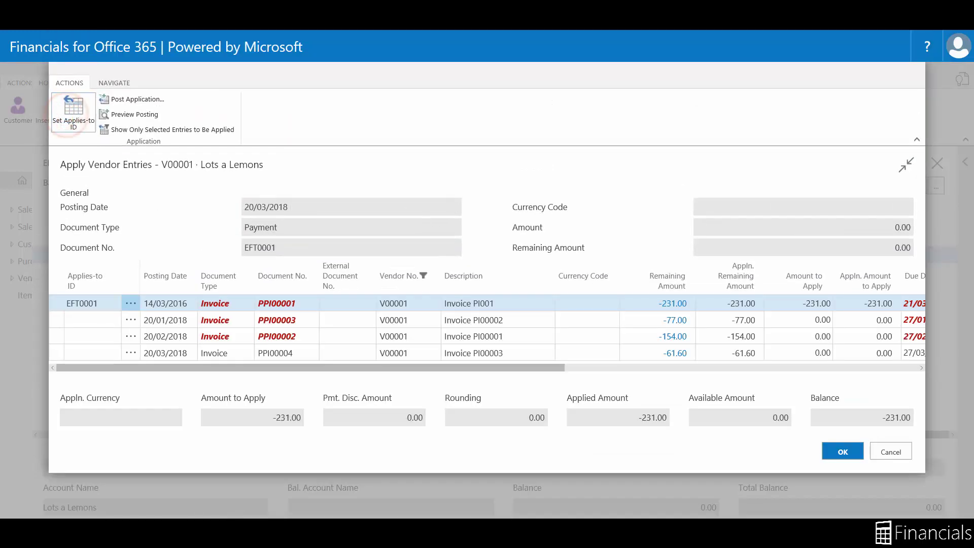
left_click(829, 453)
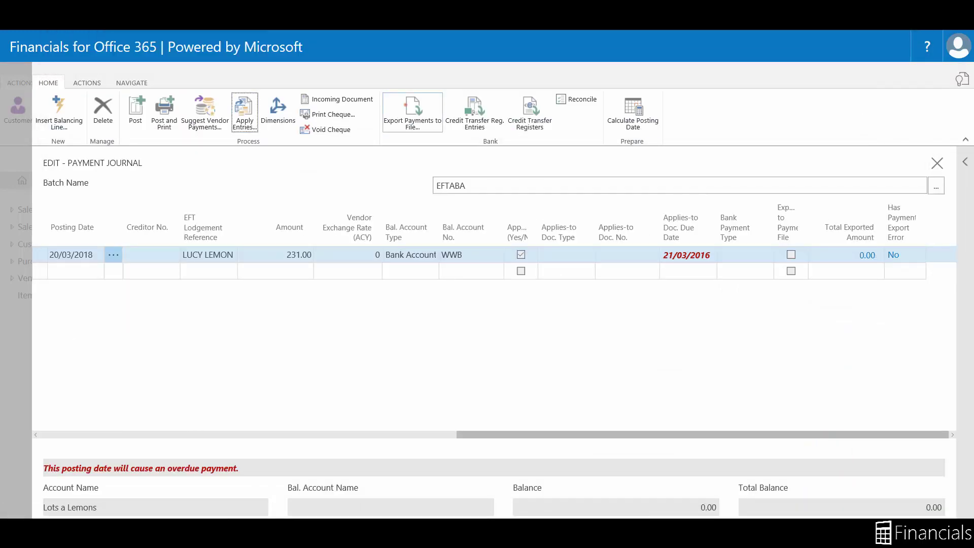
left_click(406, 105)
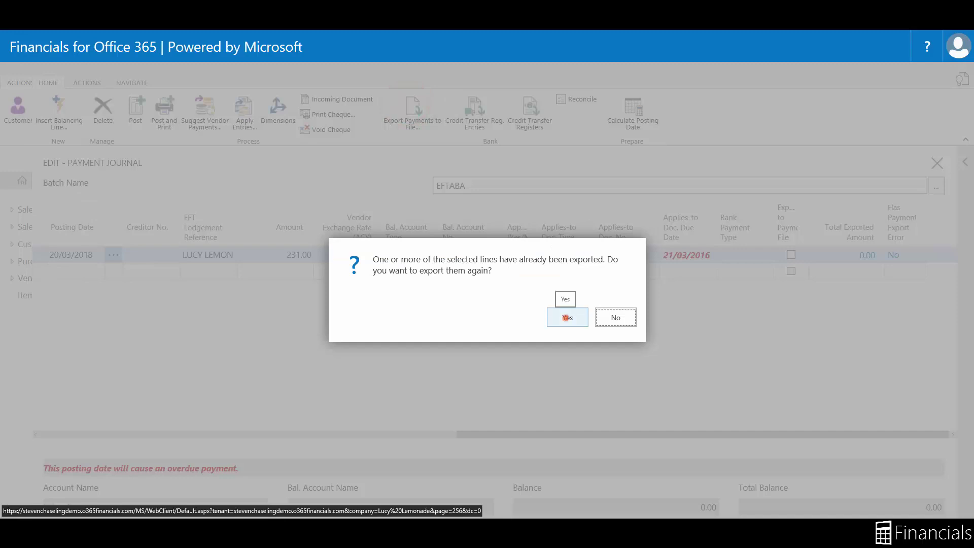